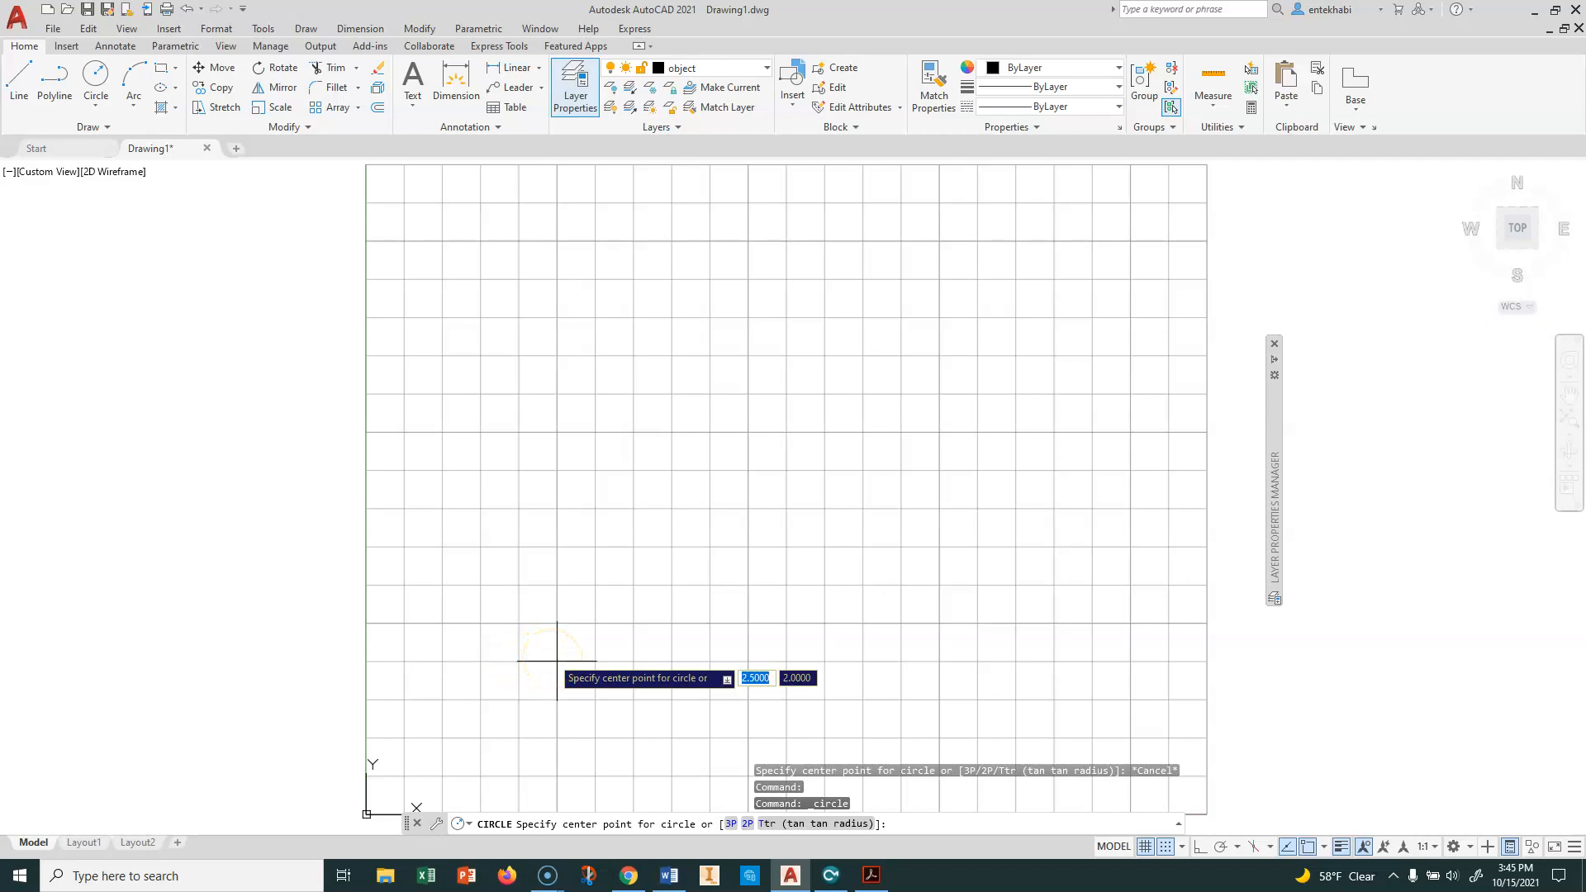
- Draw a circle of radius 0.5 centred at 2.5,2 on the object layer
{"action": "left_click", "coordinate": [556, 661]}
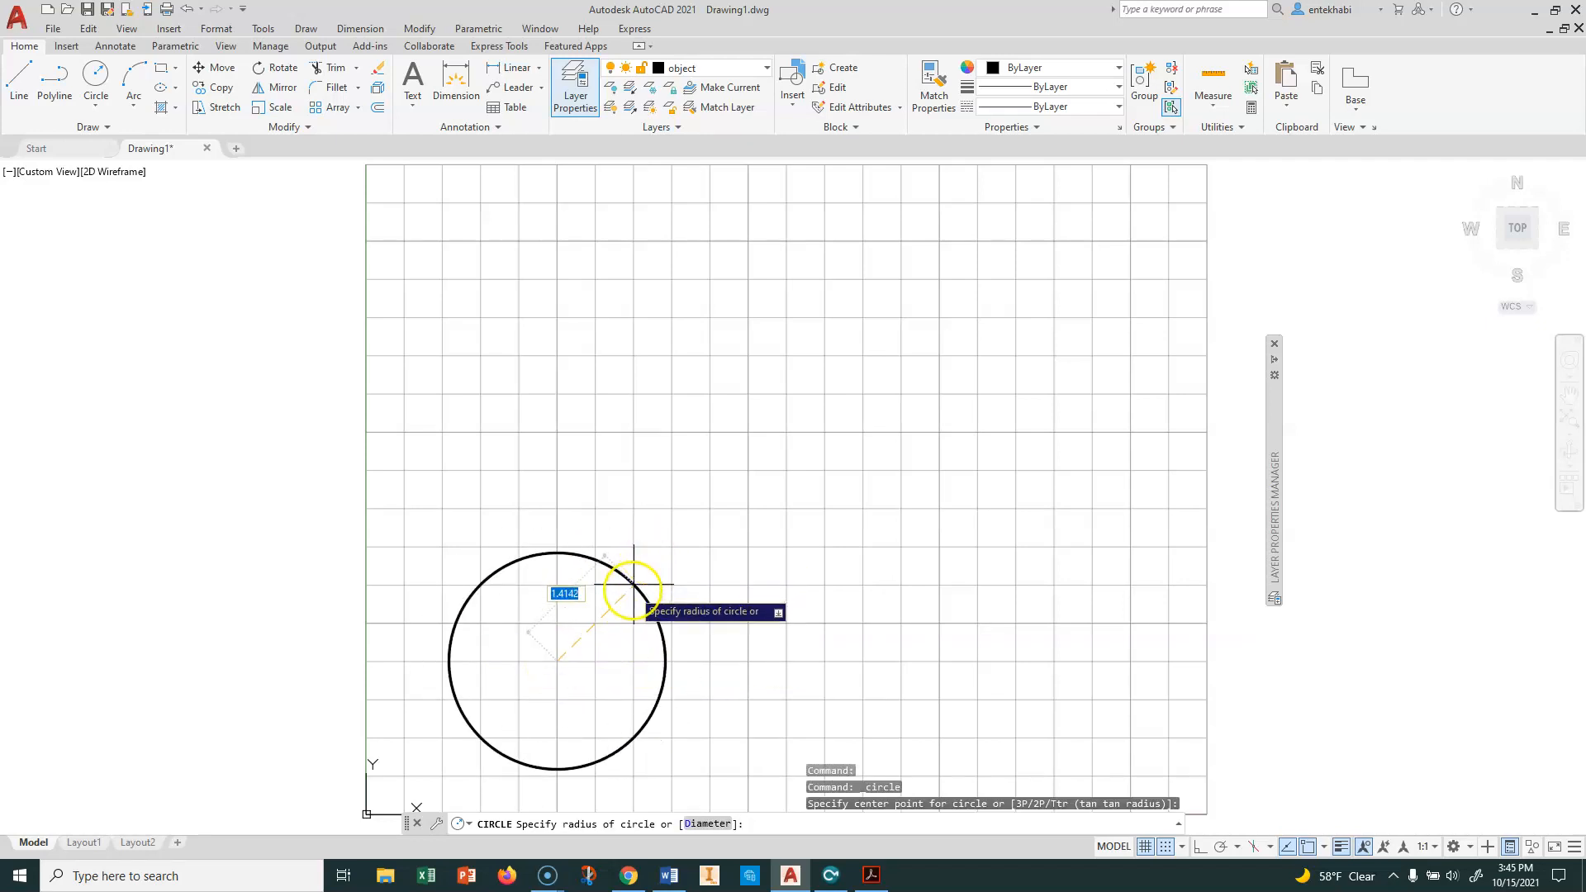
{"action": "type", "text": ".5"}
{"action": "key", "text": "Return"}
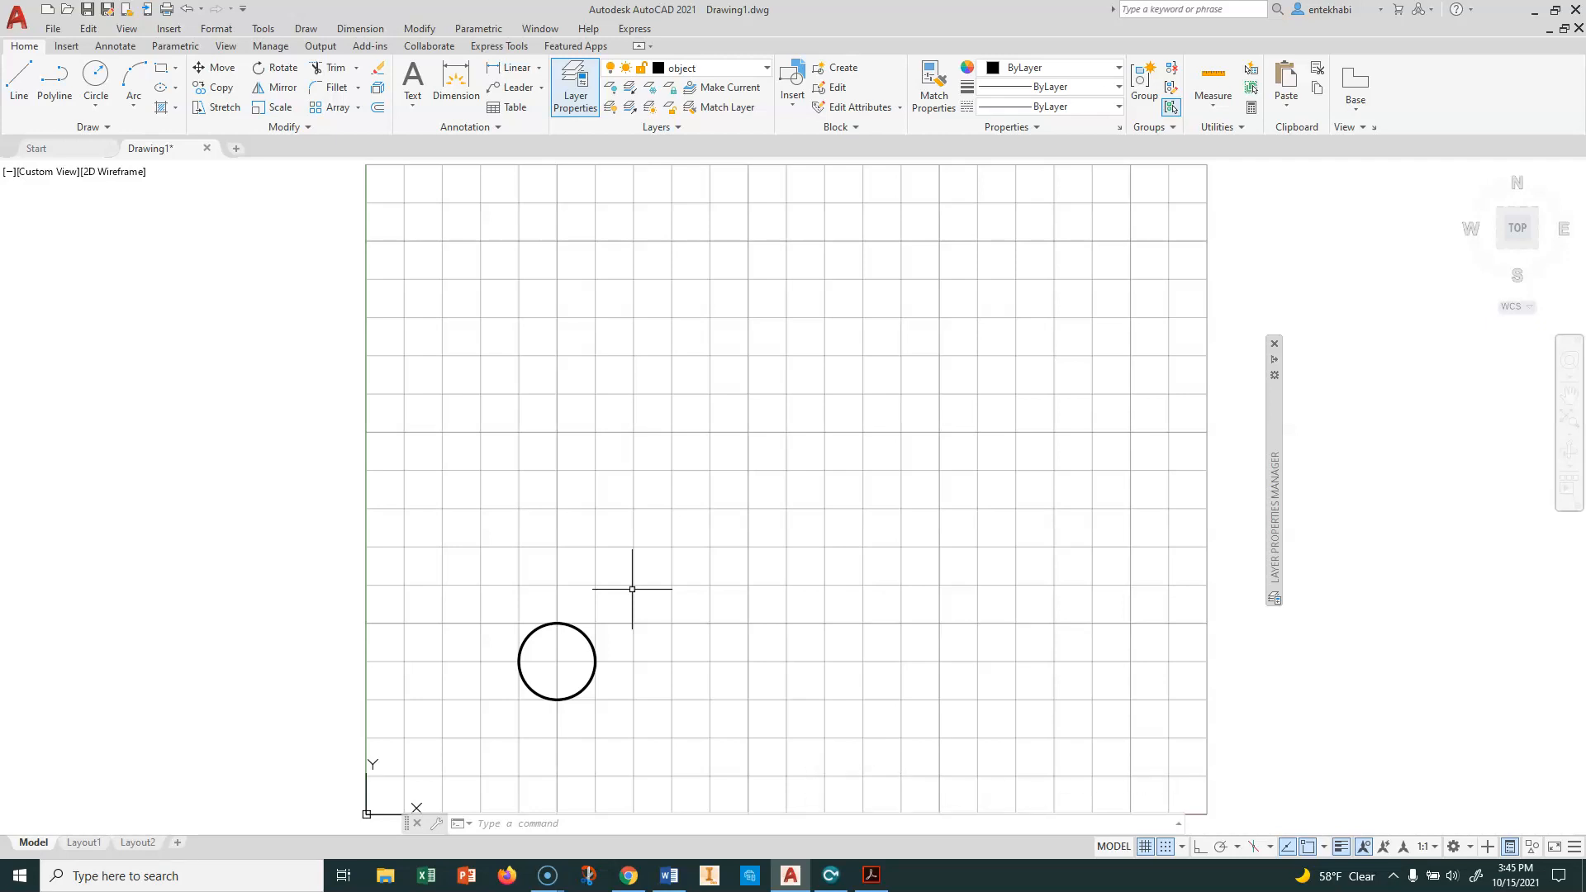
- Draw a circle of radius 1.25 with its centre offset @1.125,1.875 from the first circle's centre
{"action": "key", "text": "Return"}
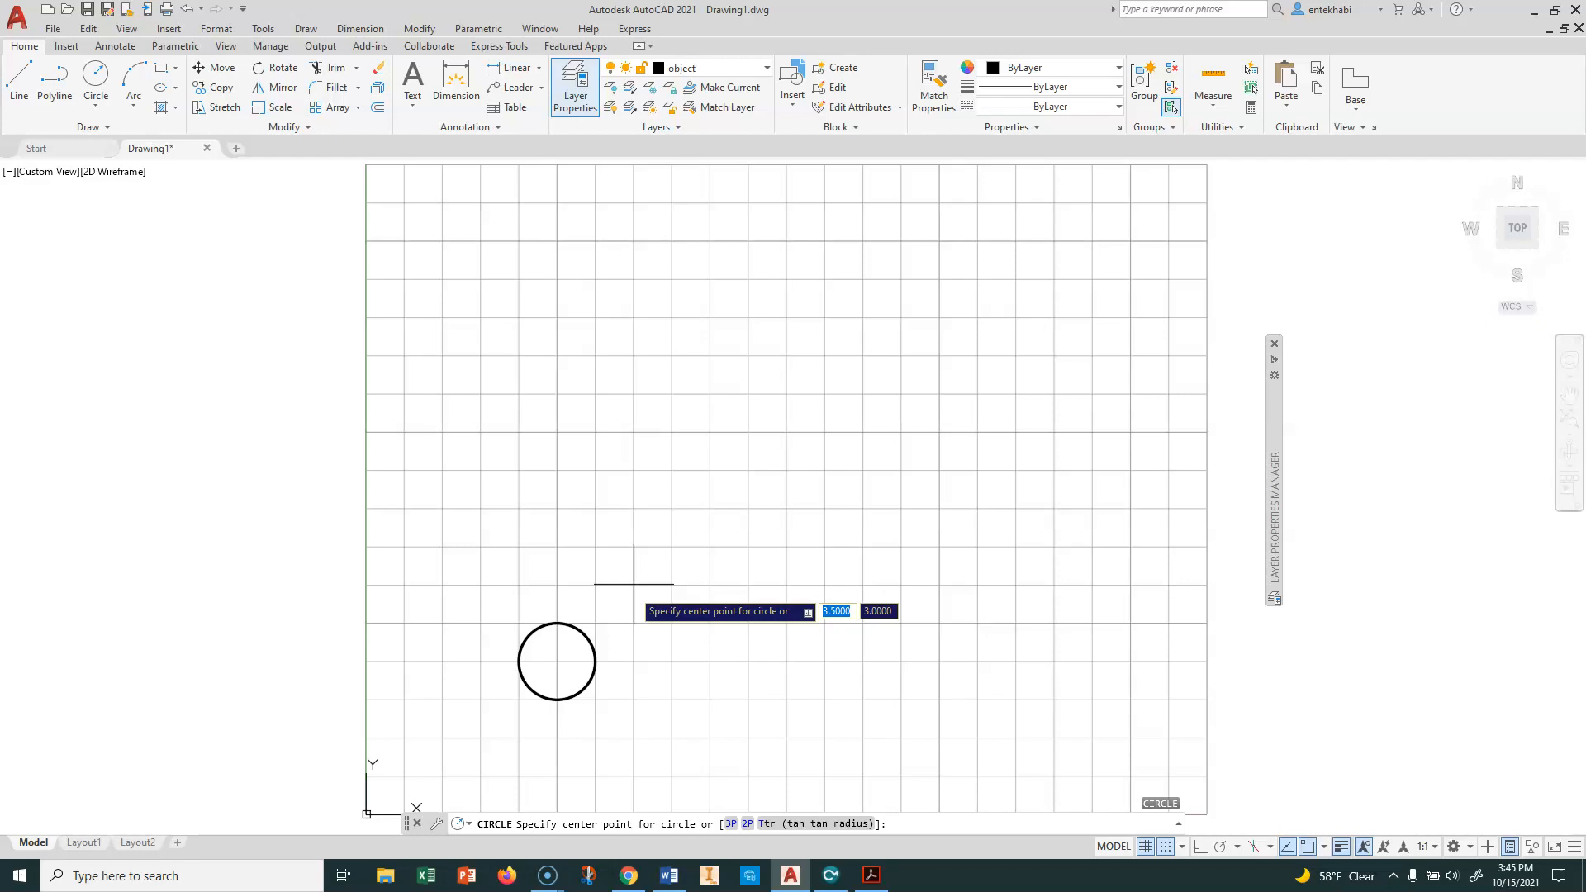
{"action": "type", "text": "@"}
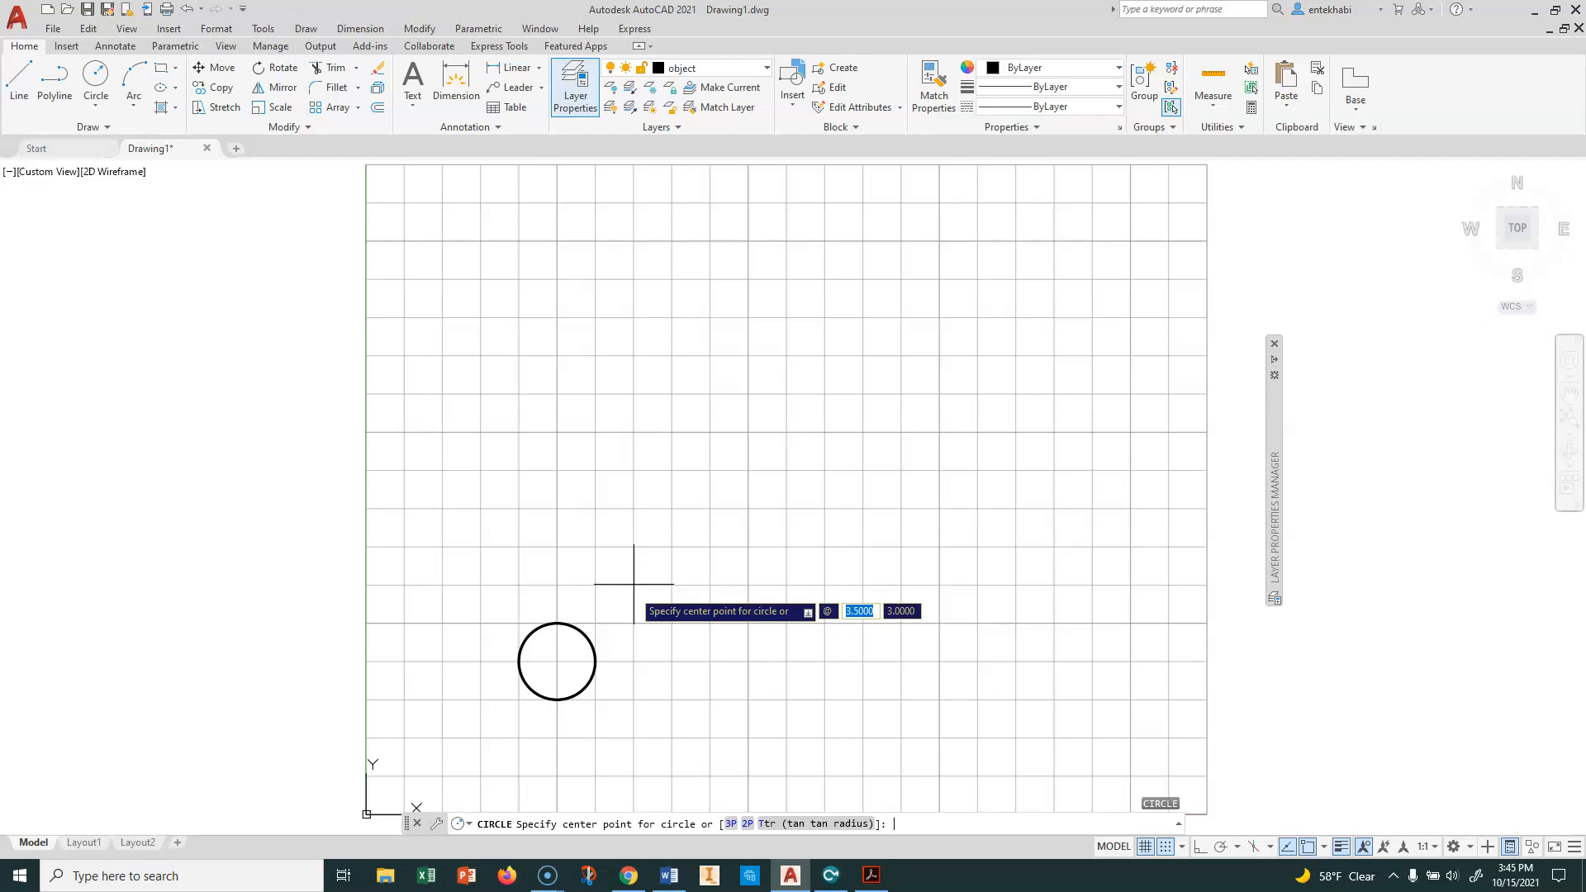
{"action": "type", "text": "1.125"}
{"action": "key", "text": "Tab"}
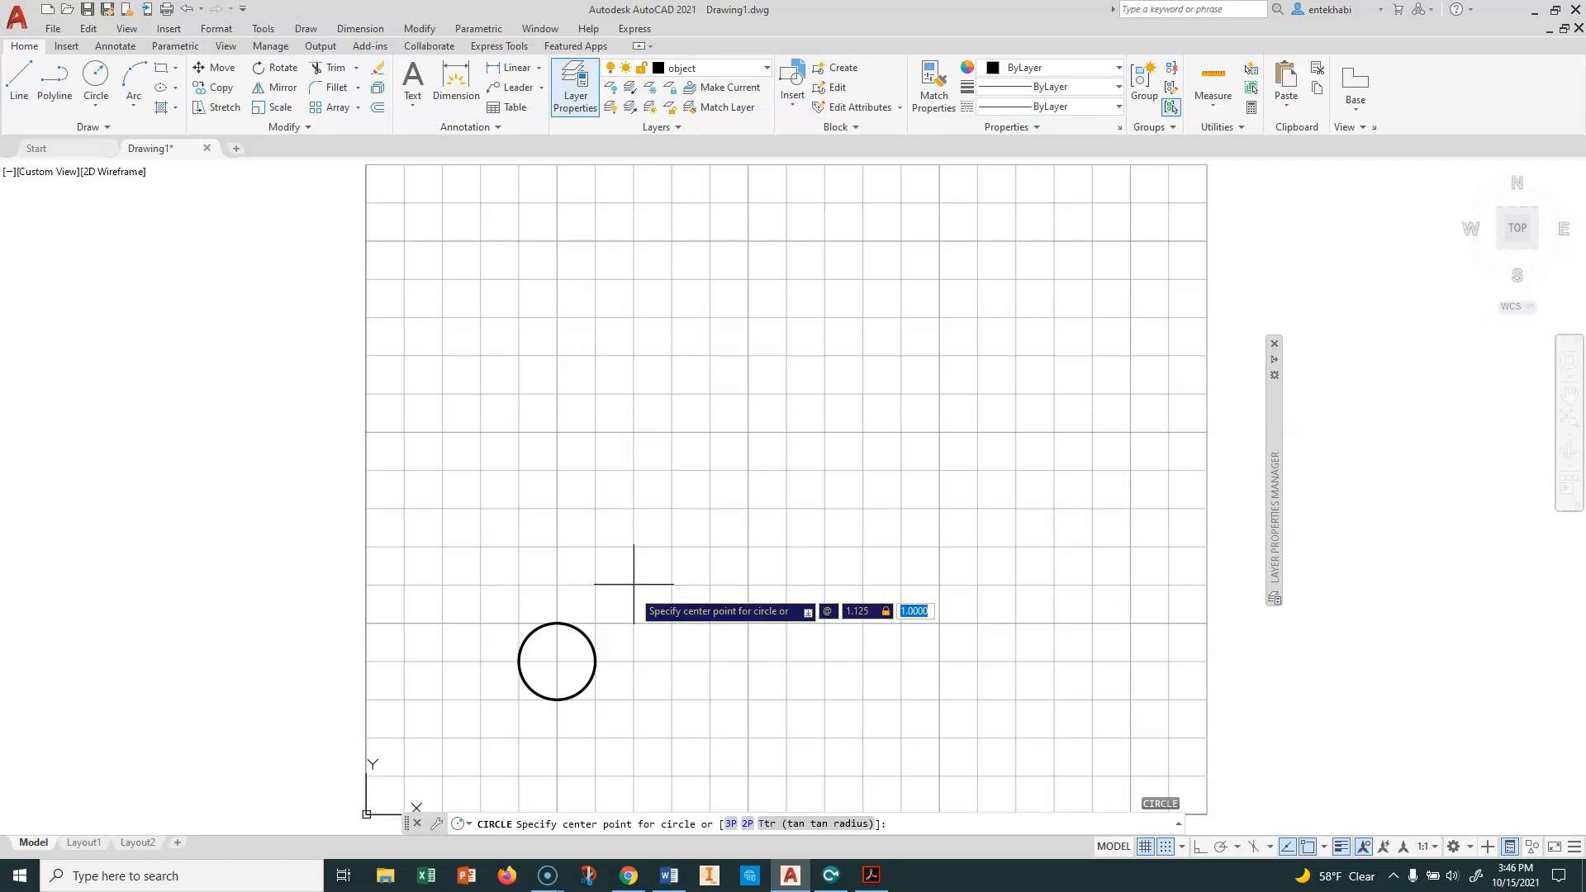
{"action": "type", "text": "1.875"}
{"action": "key", "text": "Return"}
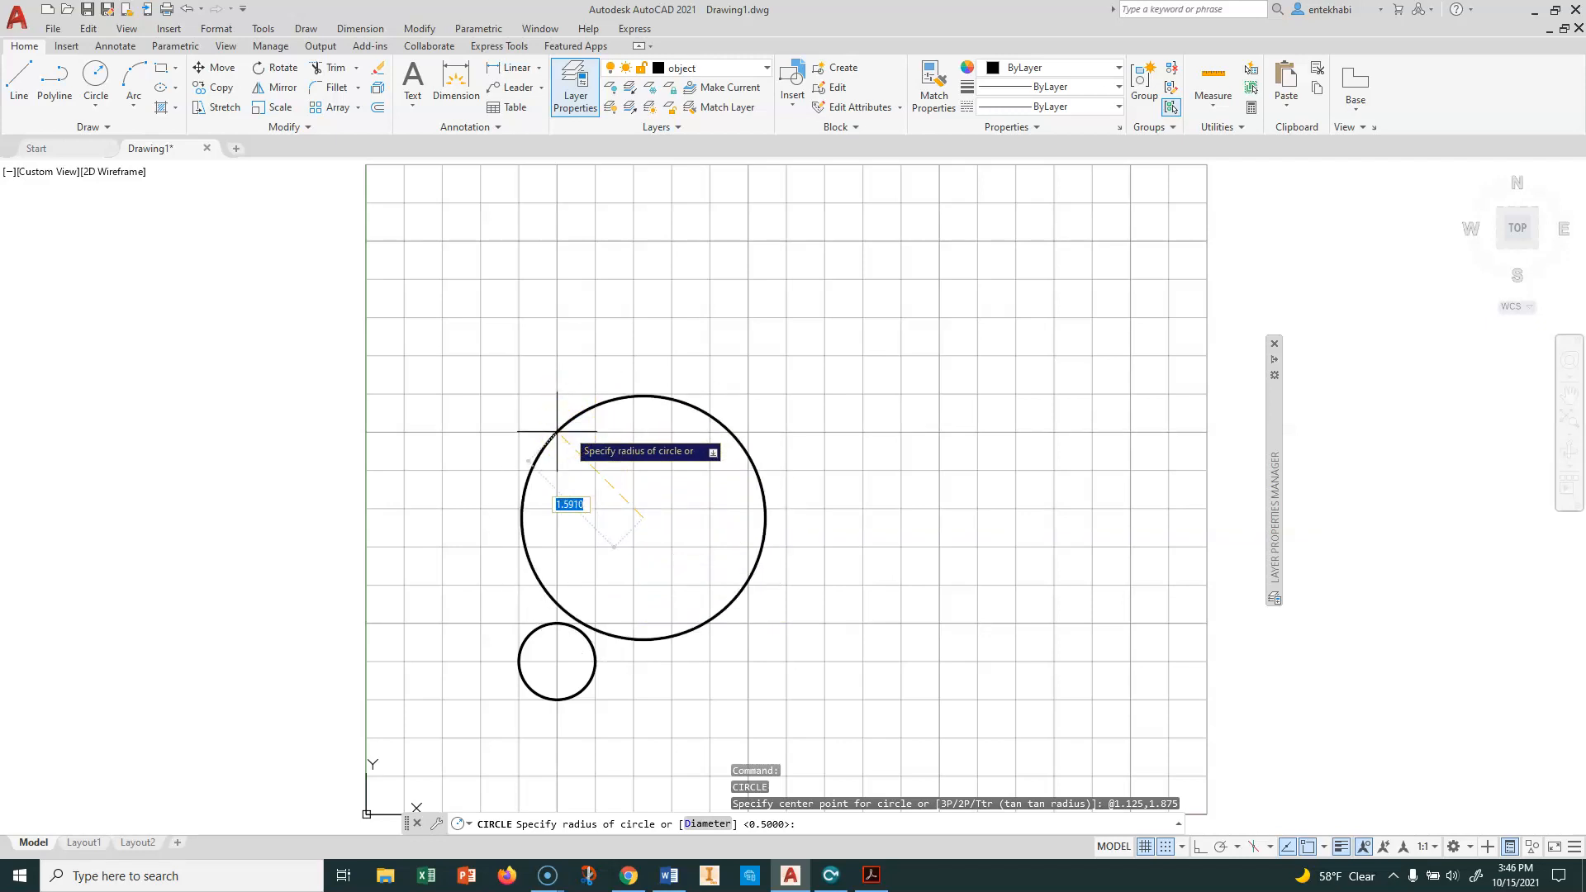
{"action": "type", "text": "1.25"}
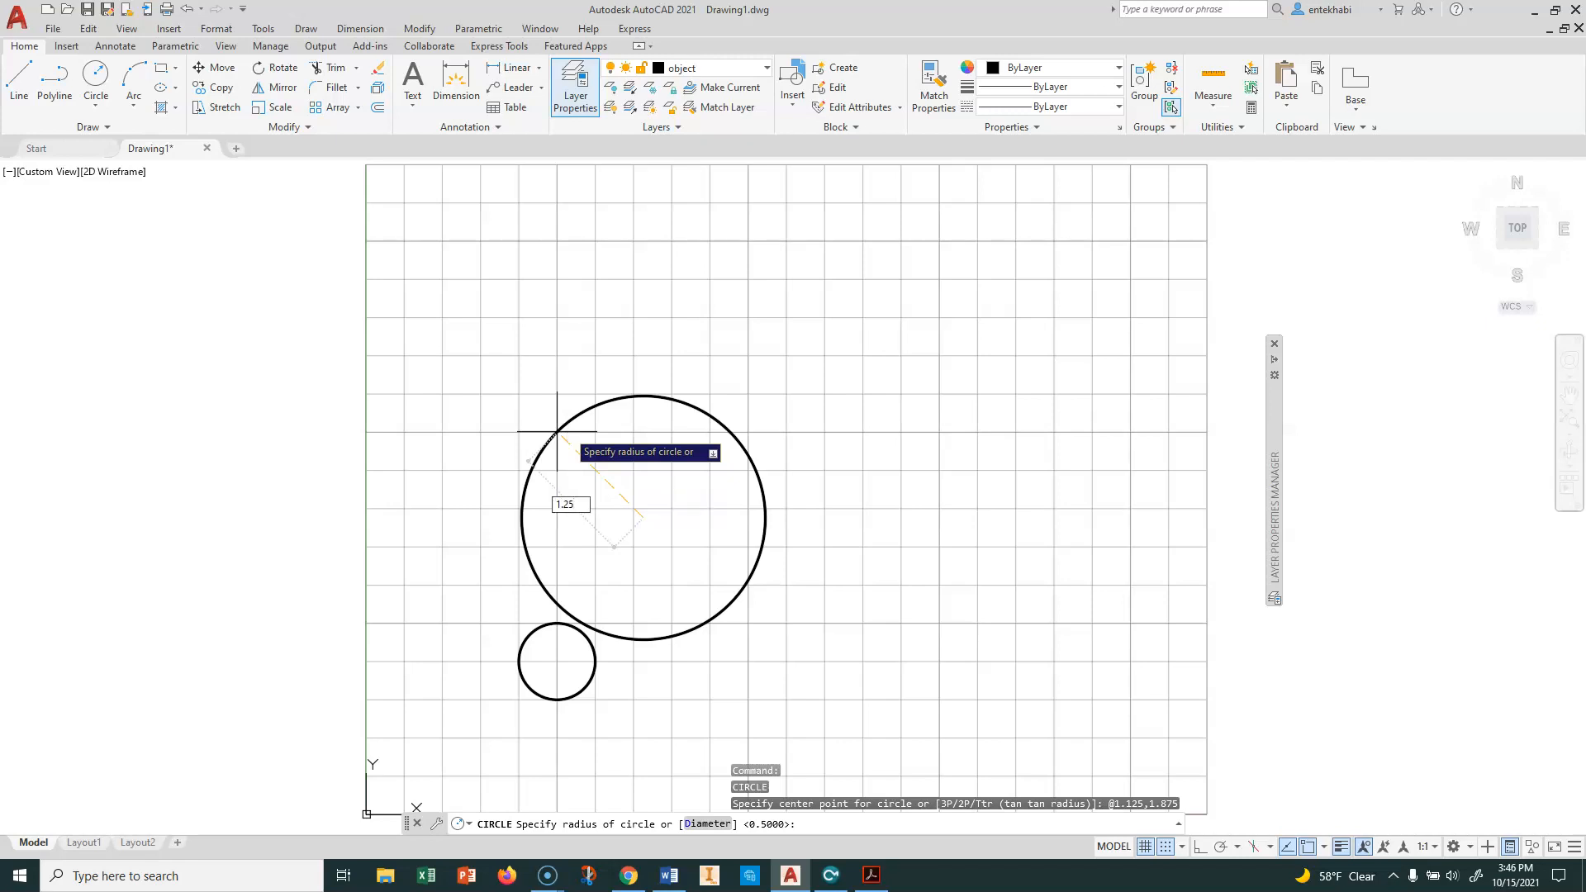
{"action": "key", "text": "Return"}
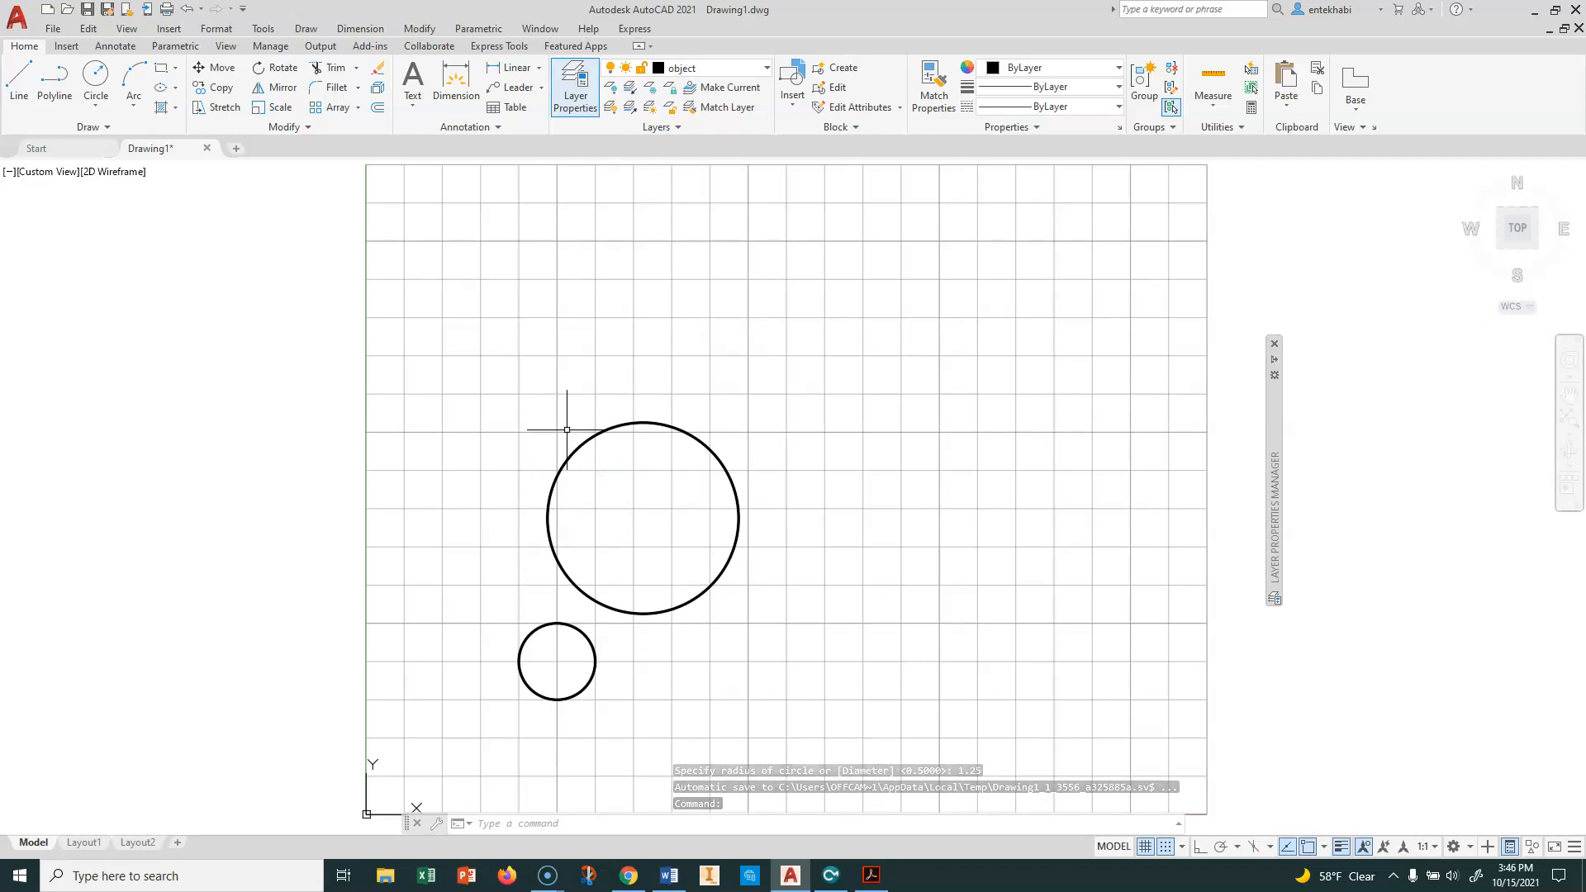
- Draw a circle of radius 0.5 with its centre offset @1.875,1.125 from the large circle's centre
{"action": "key", "text": "Return"}
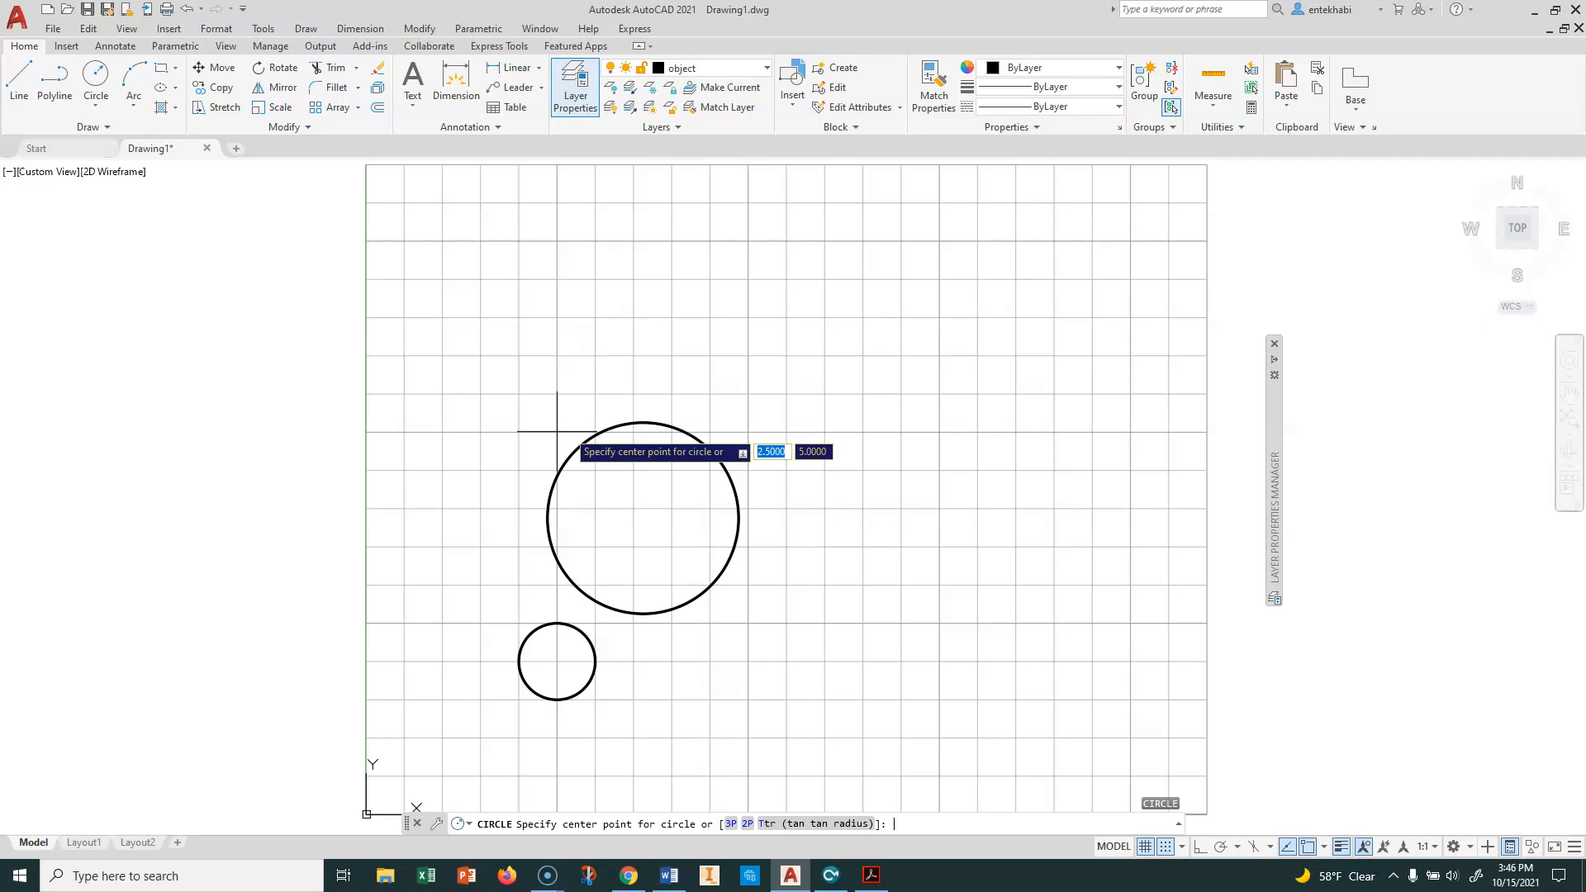
{"action": "type", "text": "@"}
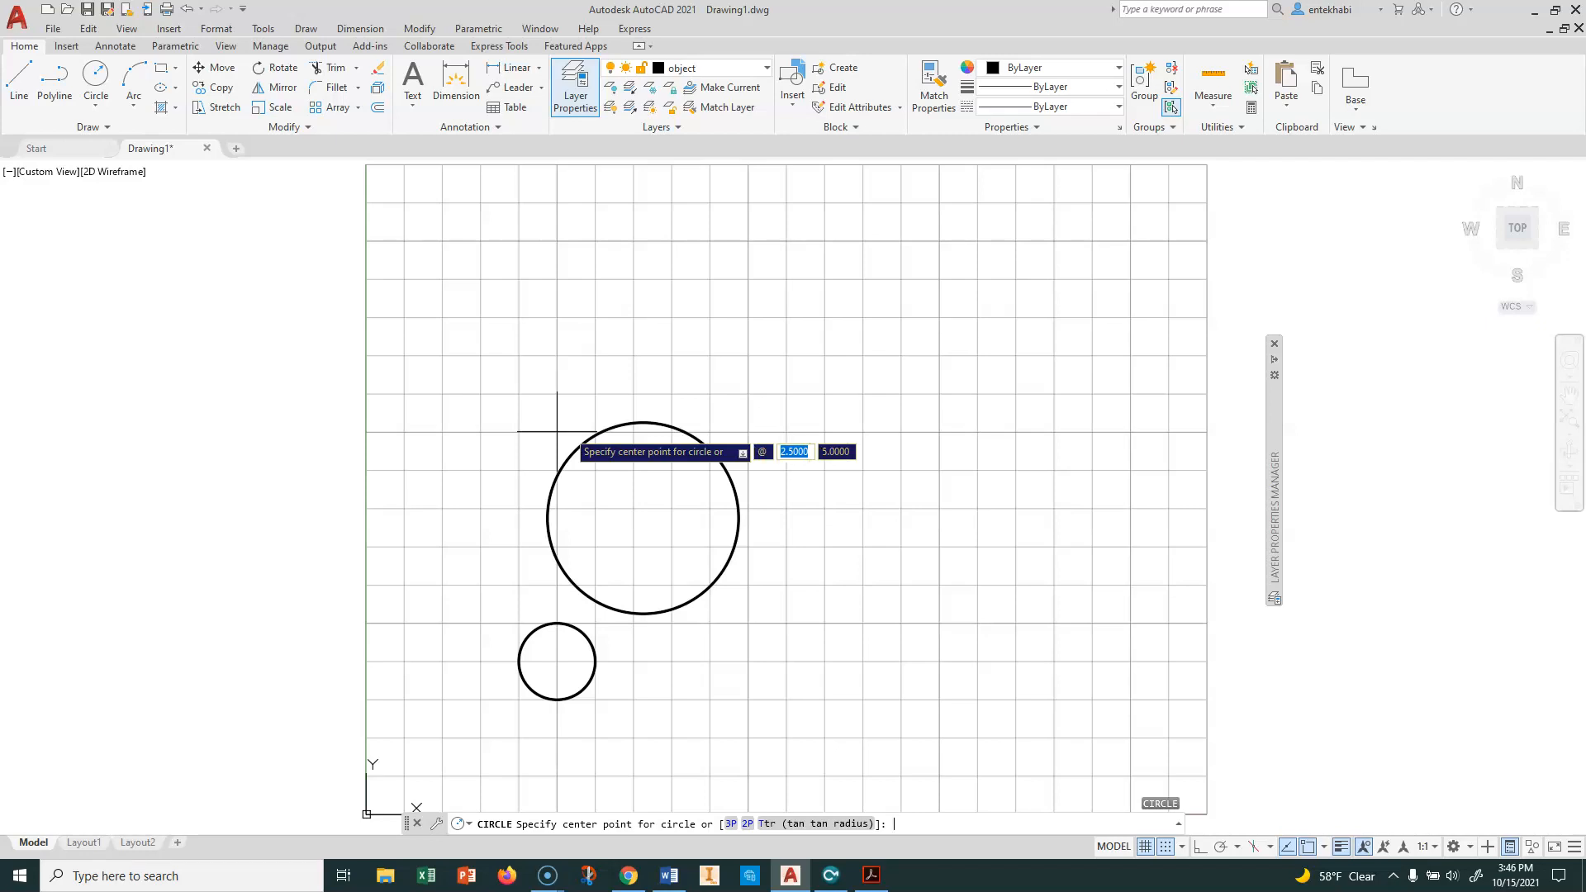
{"action": "type", "text": "1.875"}
{"action": "key", "text": "Tab"}
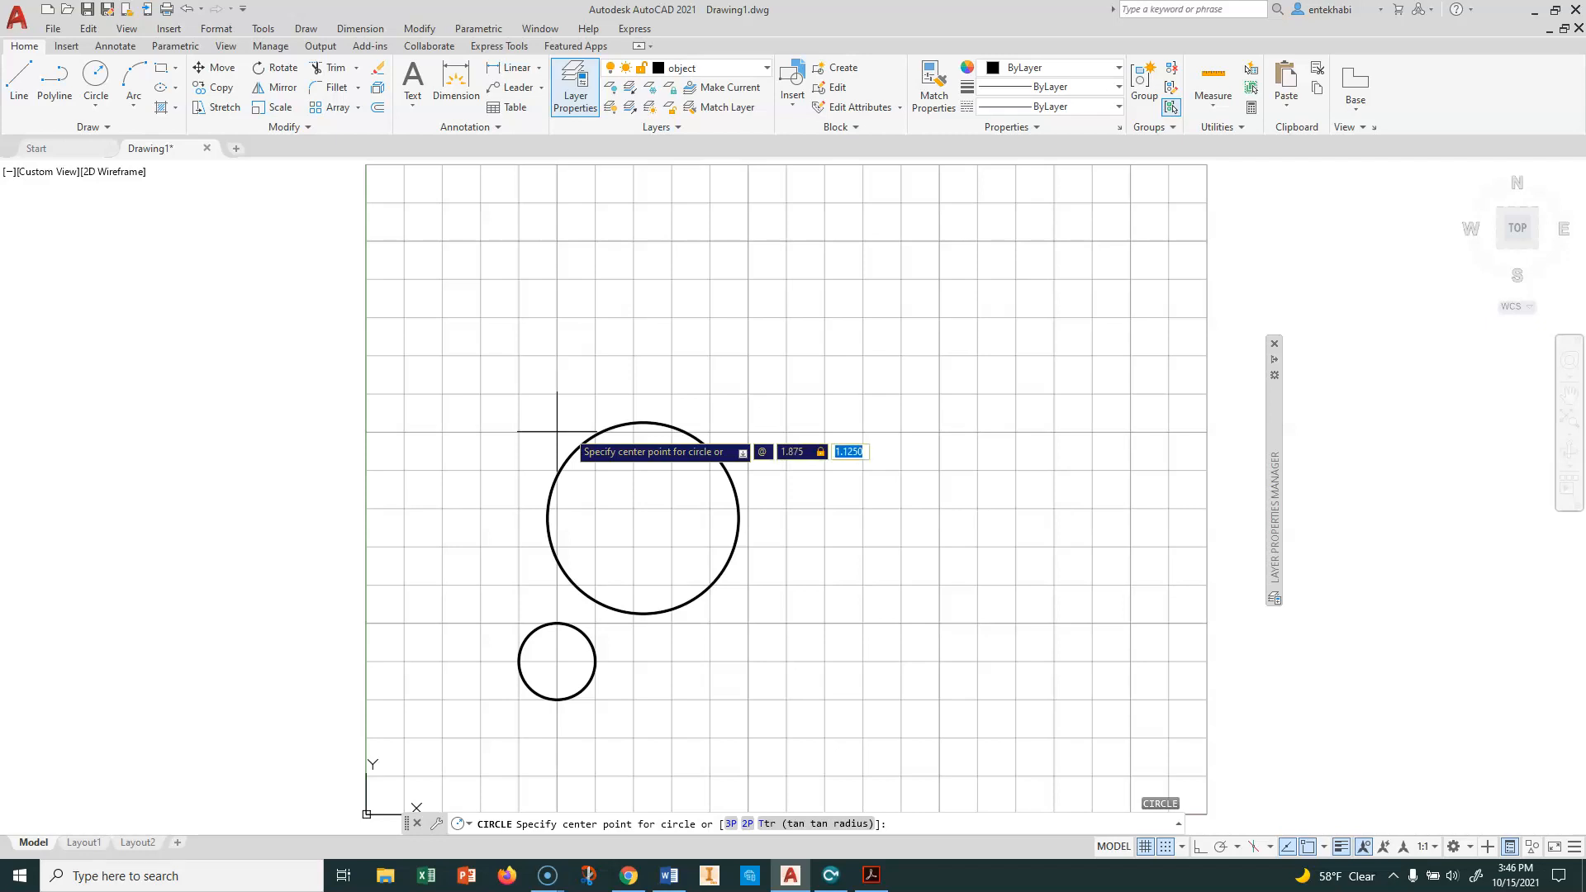
{"action": "type", "text": "1.125"}
{"action": "key", "text": "Return"}
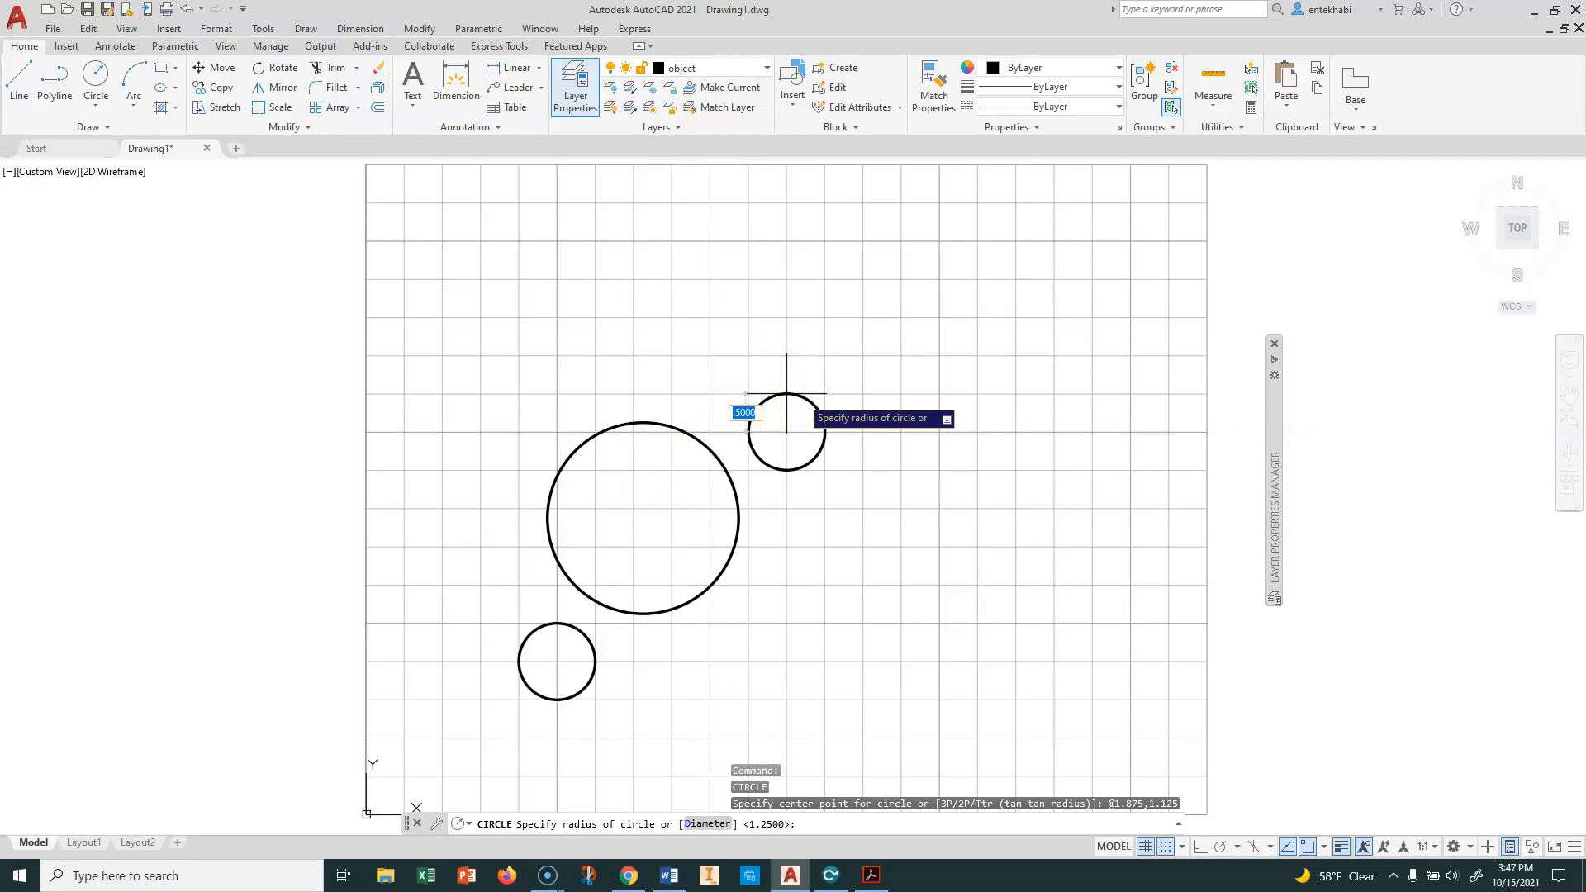
{"action": "type", "text": ".5"}
{"action": "key", "text": "Return"}
- Turn grid snap off and draw a line tangent to the upper sides of the large circle and the upper small circle
{"action": "type", "text": "l"}
{"action": "key", "text": "Return"}
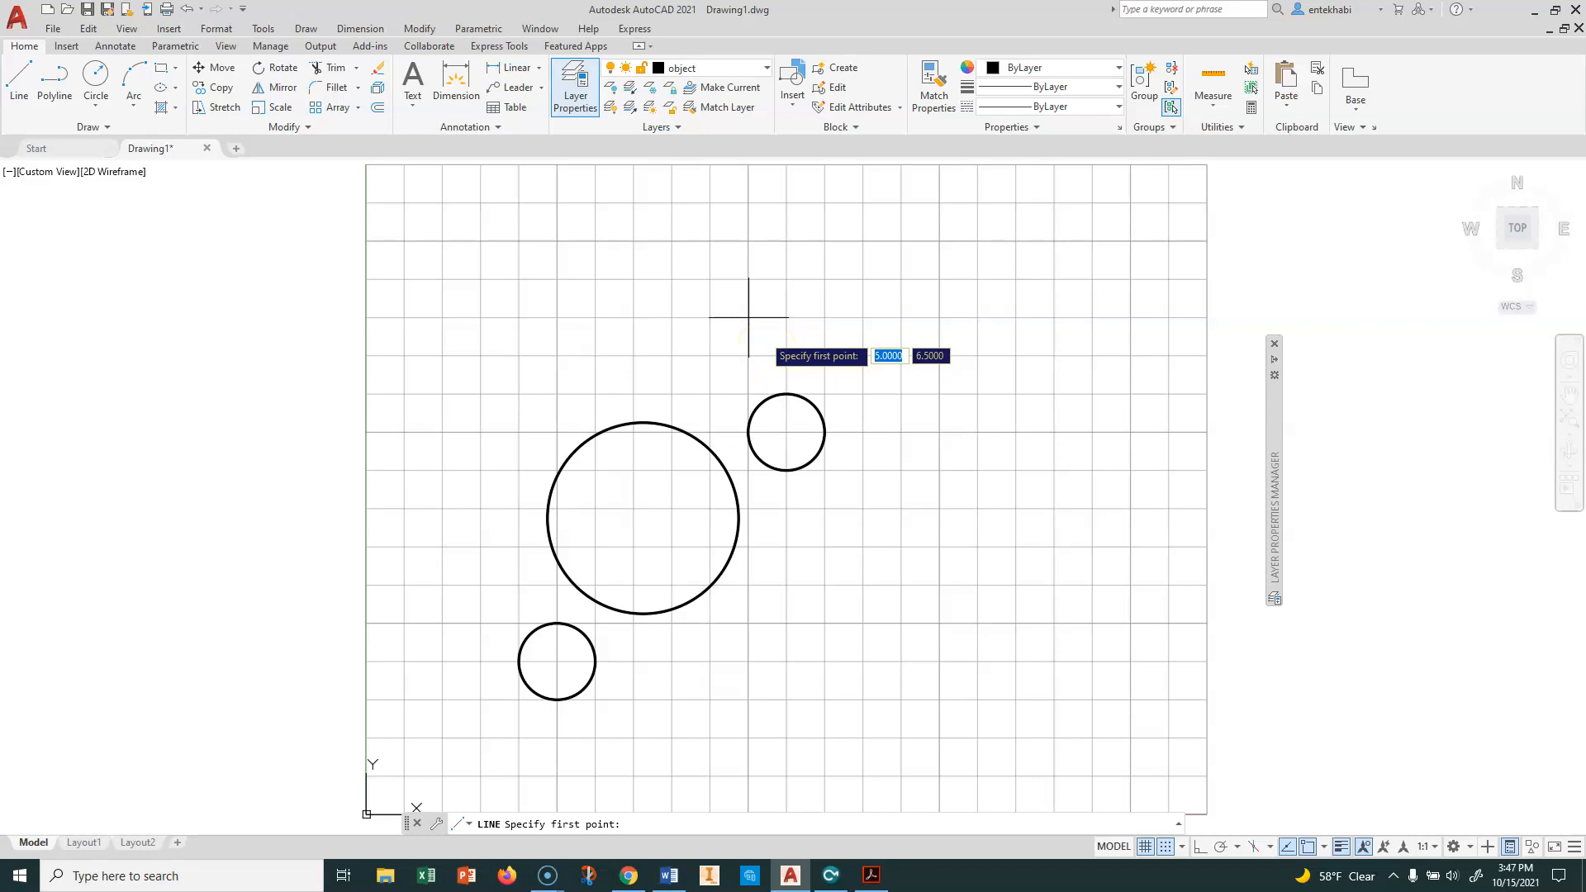
{"action": "key", "text": "F9"}
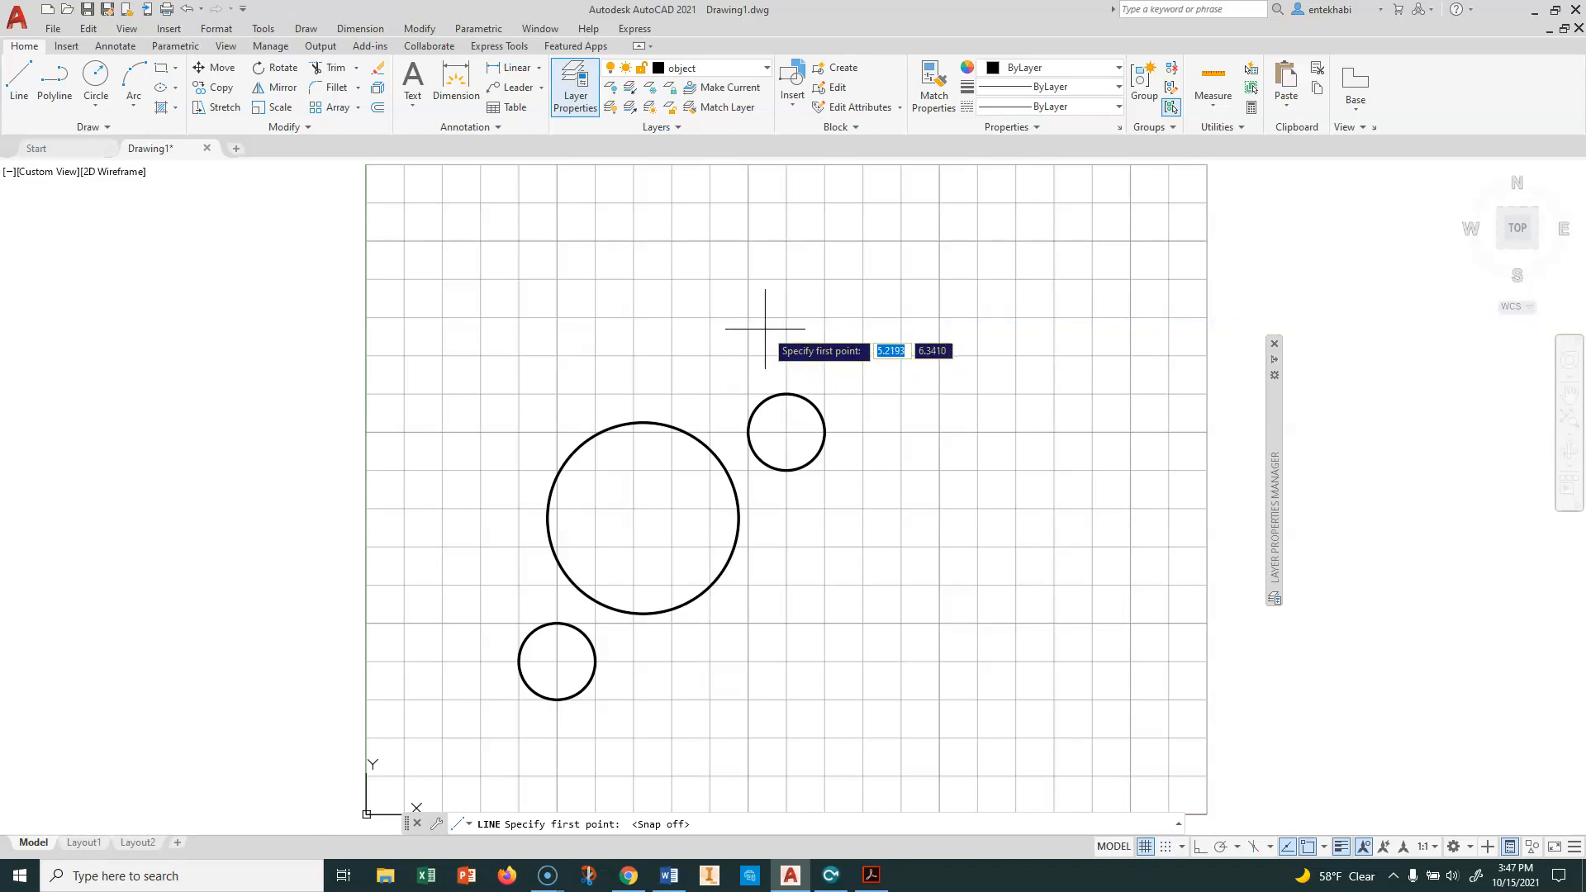
{"action": "key", "text": "F8"}
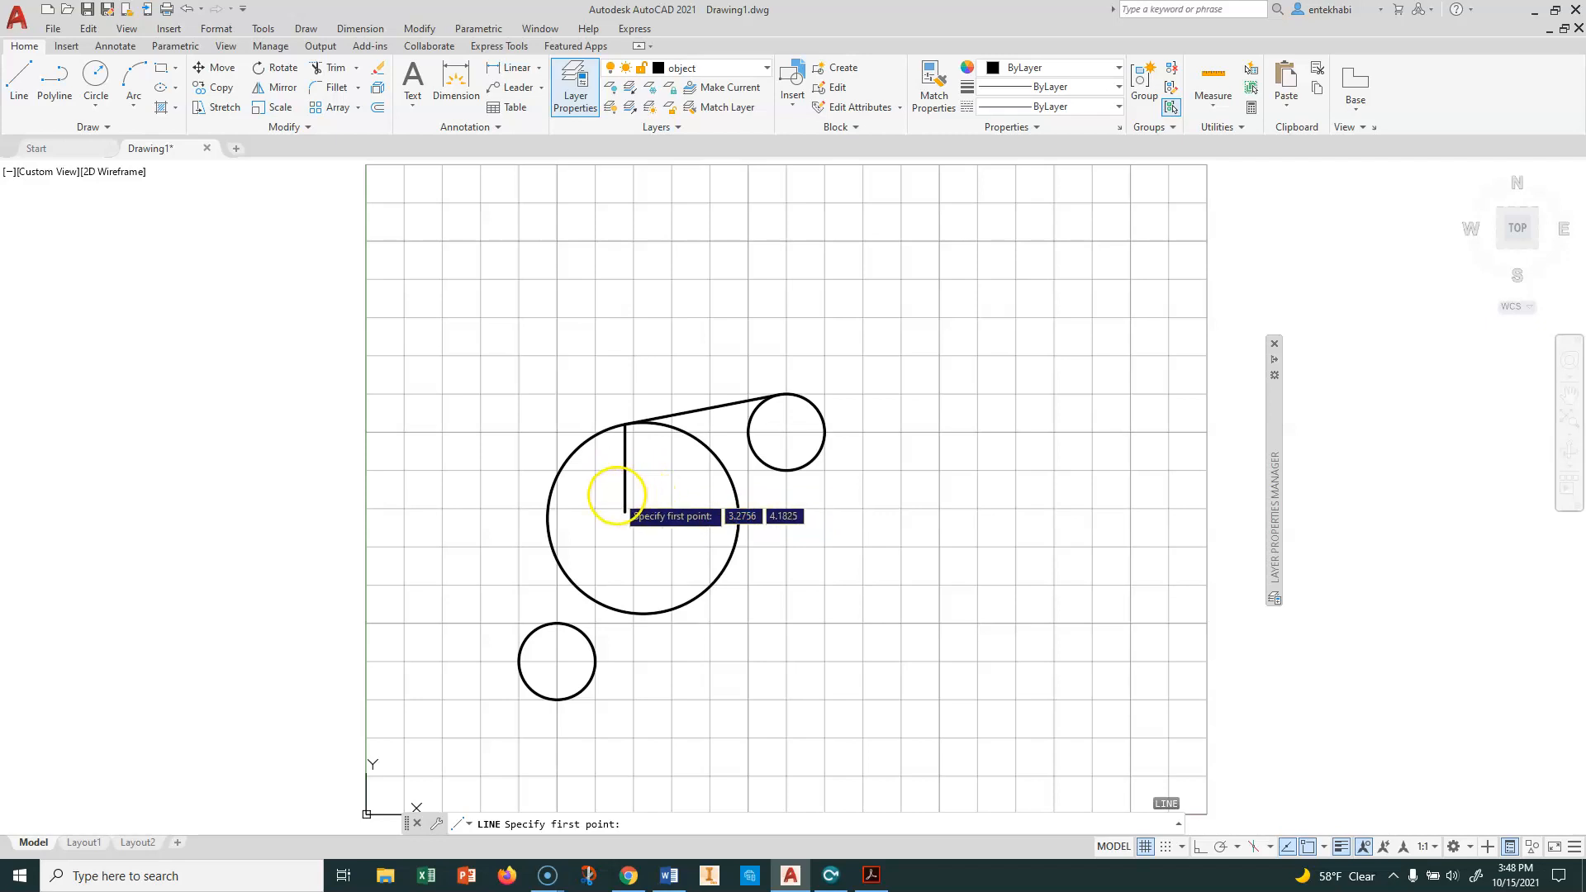
- Delete the stray vertical line inside the large circle
{"action": "key", "text": "Escape"}
{"action": "key", "text": "Escape"}
{"action": "left_click", "coordinate": [626, 483]}
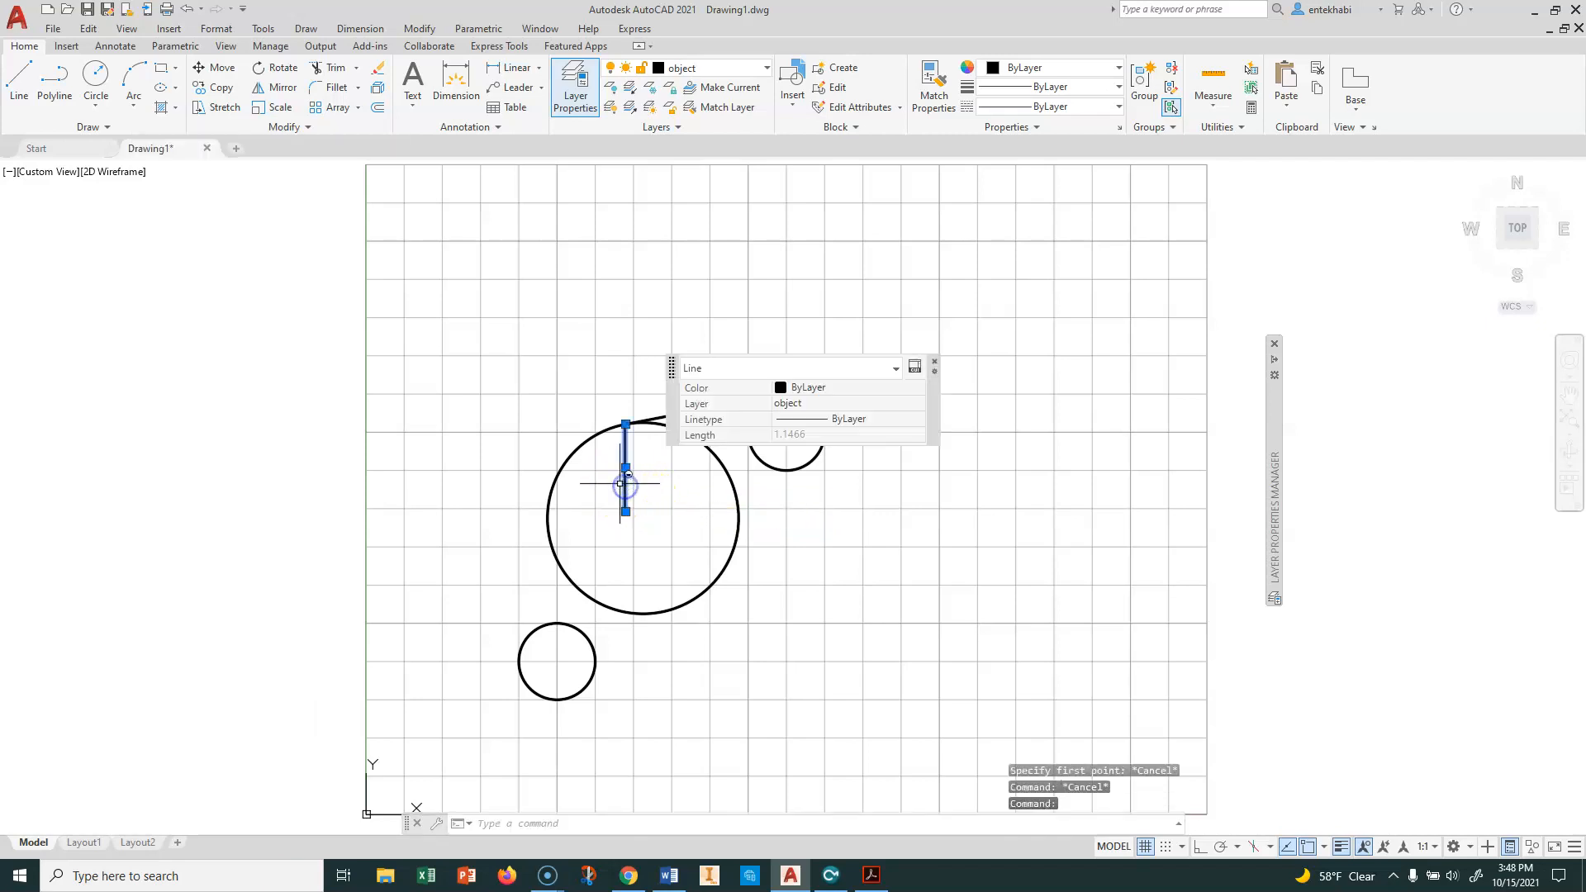
{"action": "key", "text": "Delete"}
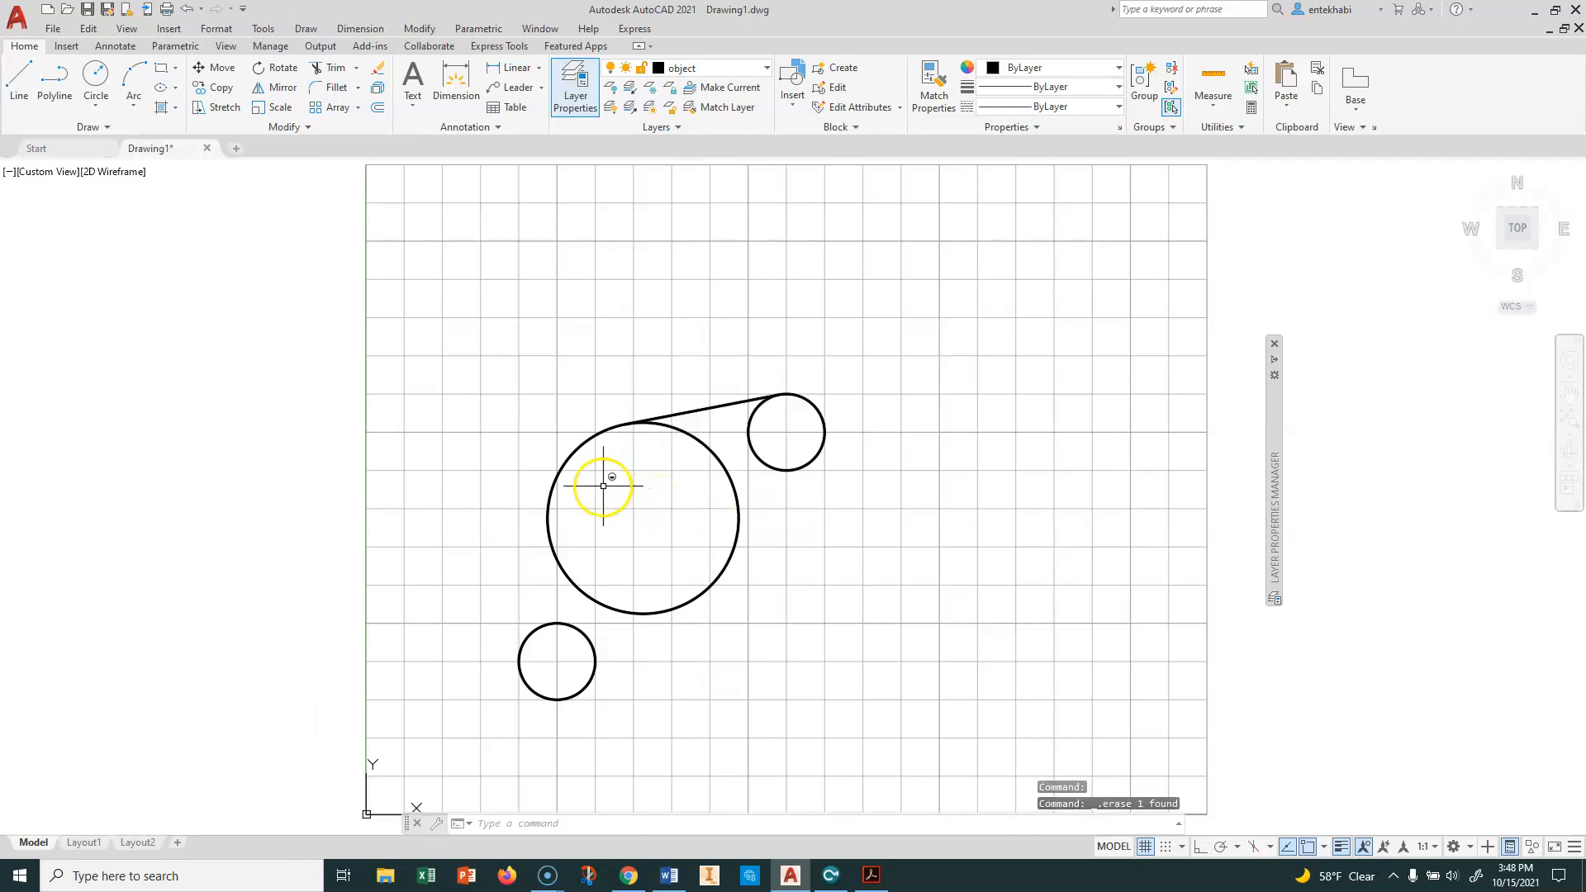
- Draw a line tangent to the outer sides of the large circle and the lower small circle
{"action": "left_click", "coordinate": [18, 76]}
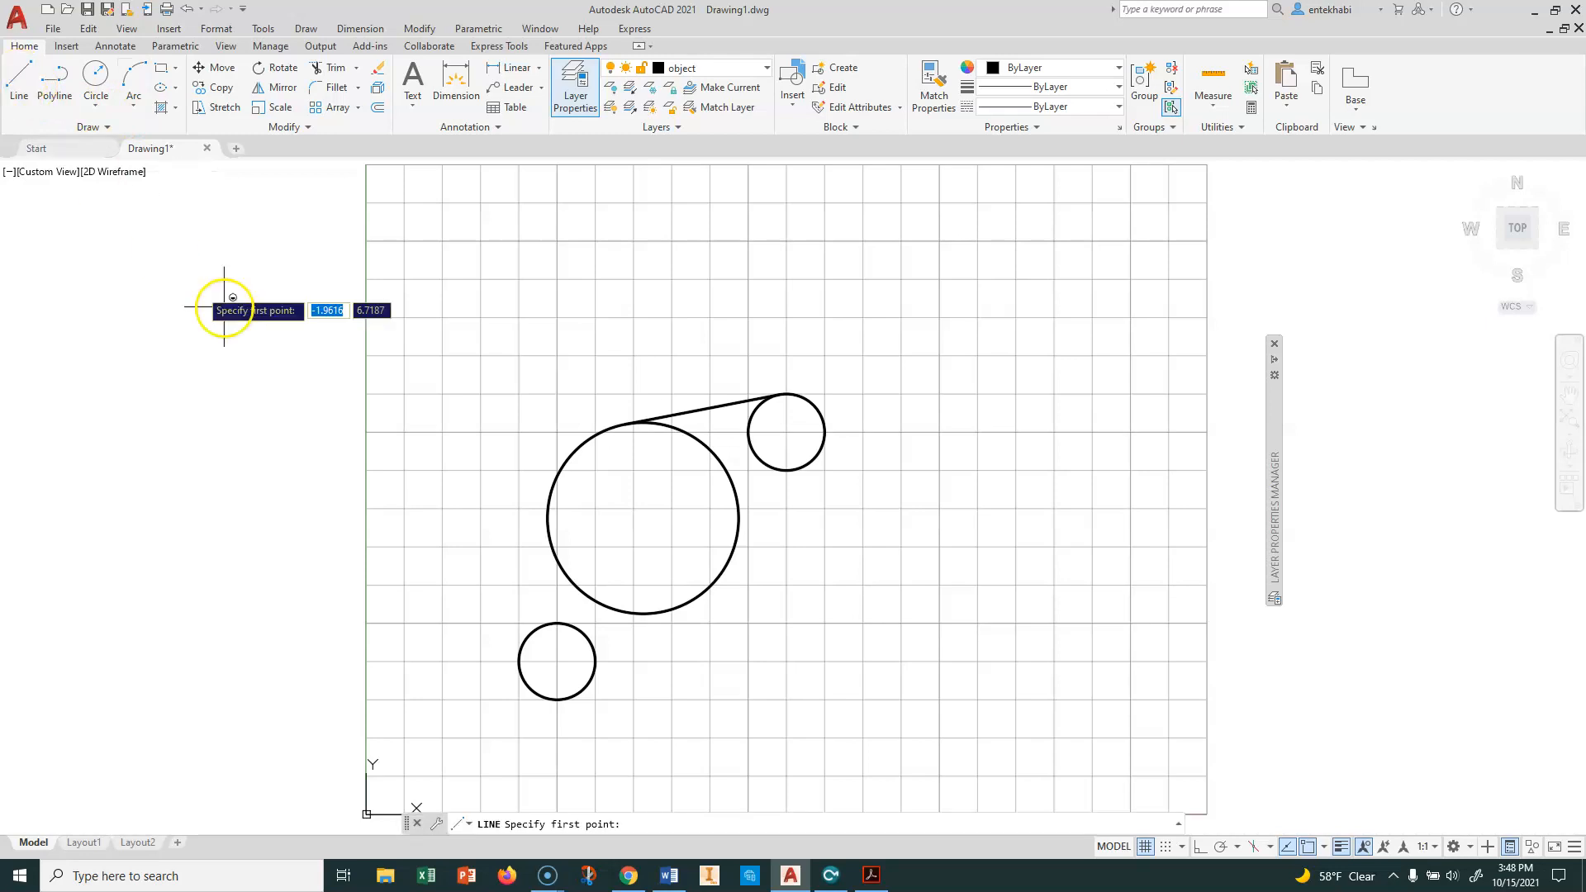
{"action": "left_click", "coordinate": [573, 451]}
{"action": "left_click", "coordinate": [522, 639]}
{"action": "key", "text": "Return"}
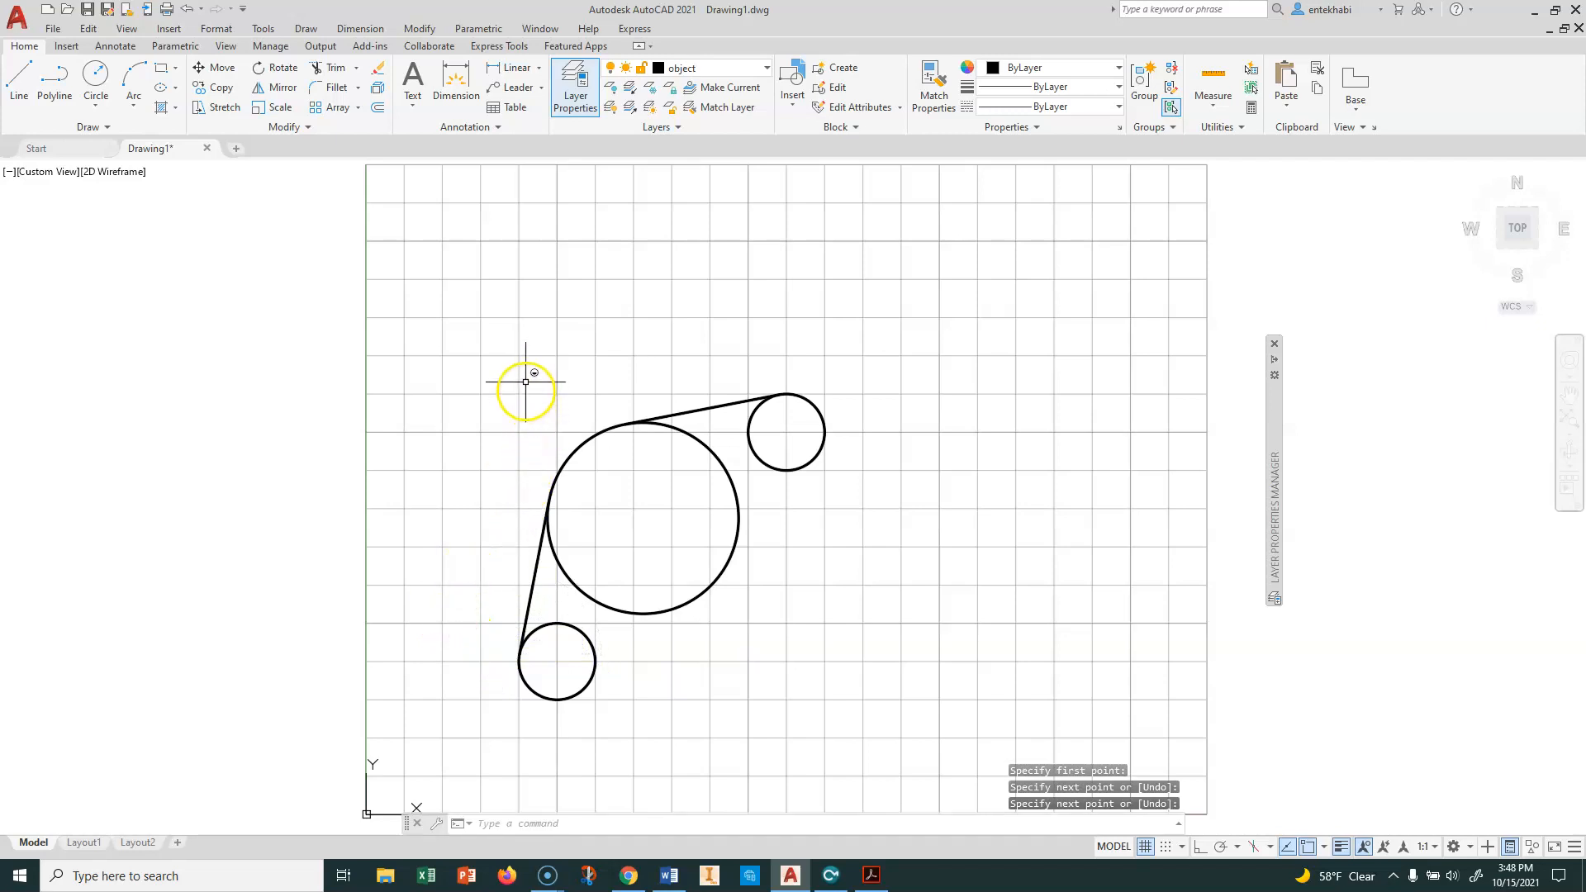
- Toggle the Tangent, Endpoint, Midpoint and Center object snap modes in the drafting settings
{"action": "right_click", "coordinate": [525, 381], "text": "shift"}
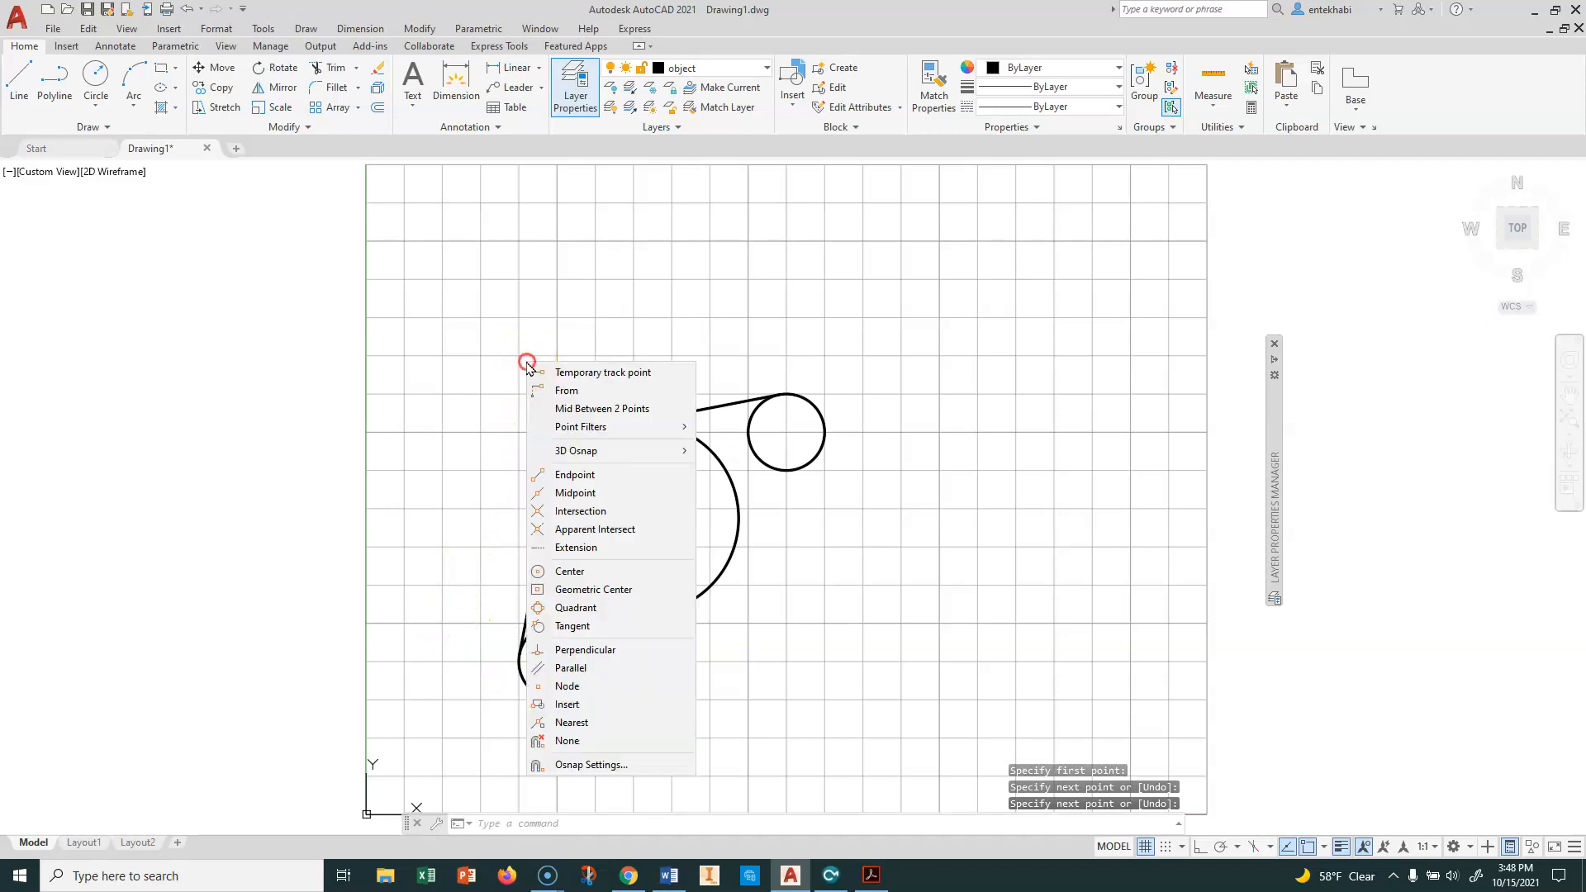
{"action": "left_click", "coordinate": [582, 766]}
{"action": "left_click", "coordinate": [787, 401]}
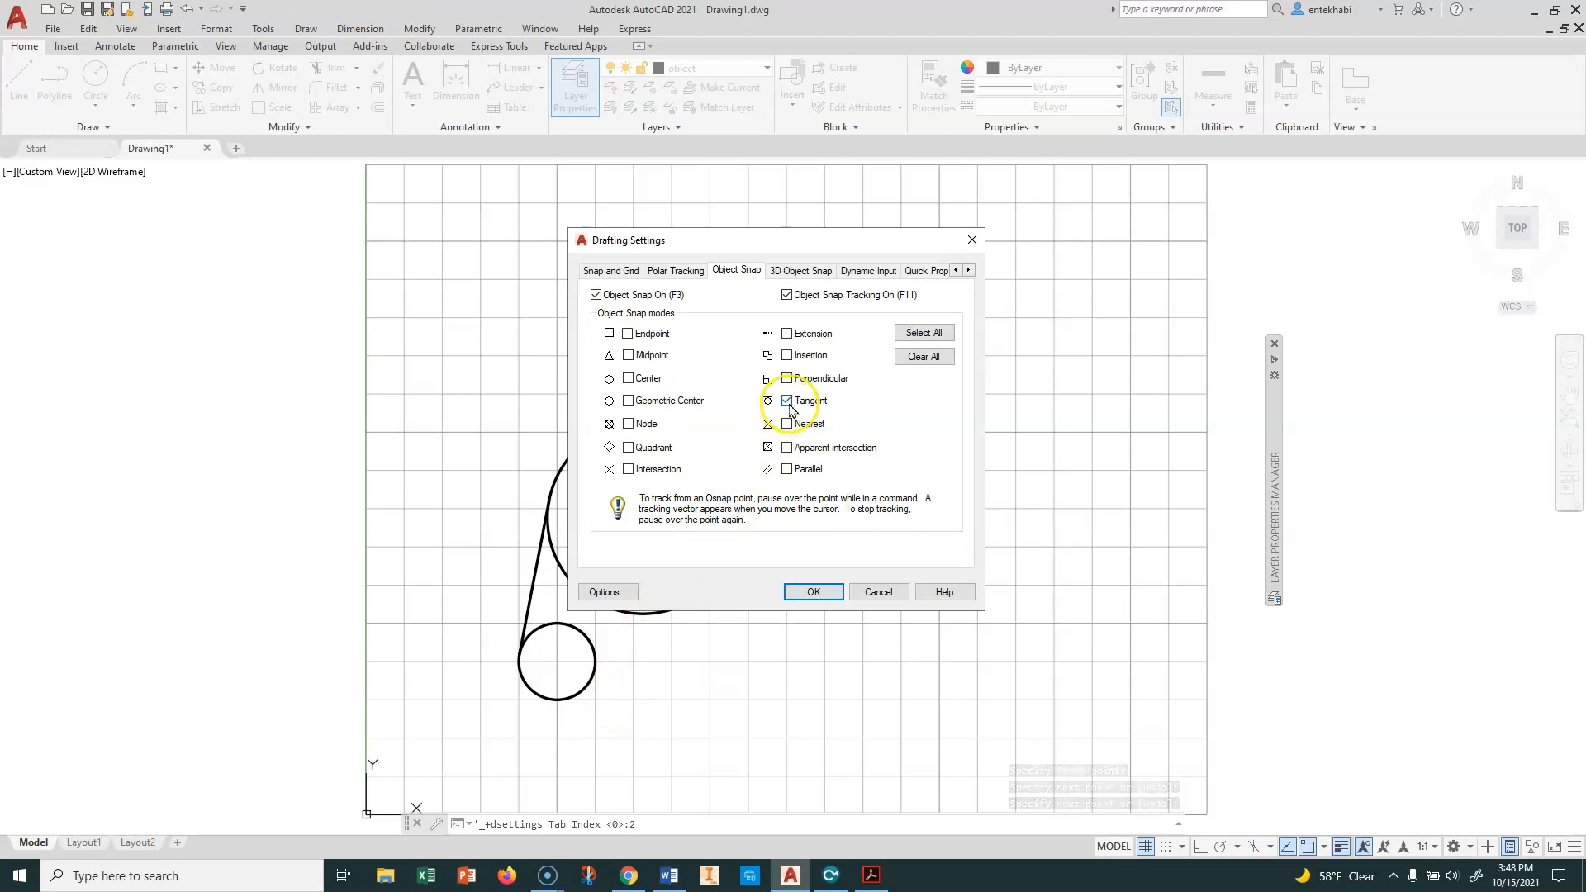
{"action": "left_click", "coordinate": [787, 401]}
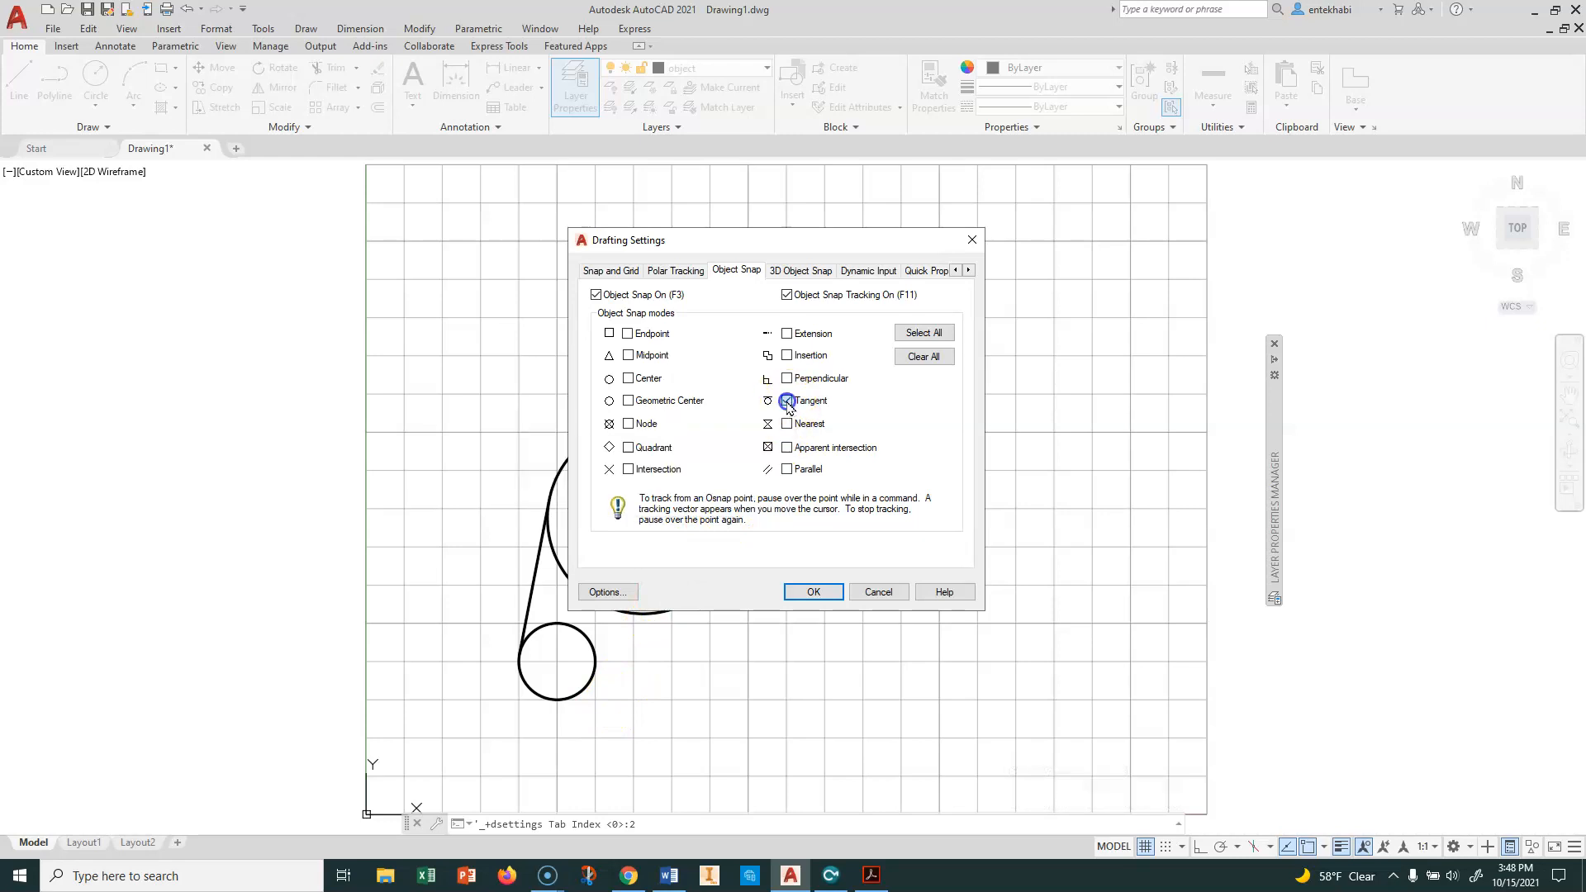
{"action": "left_click", "coordinate": [629, 336]}
{"action": "left_click", "coordinate": [628, 355]}
{"action": "left_click", "coordinate": [629, 378]}
{"action": "key", "text": "Return"}
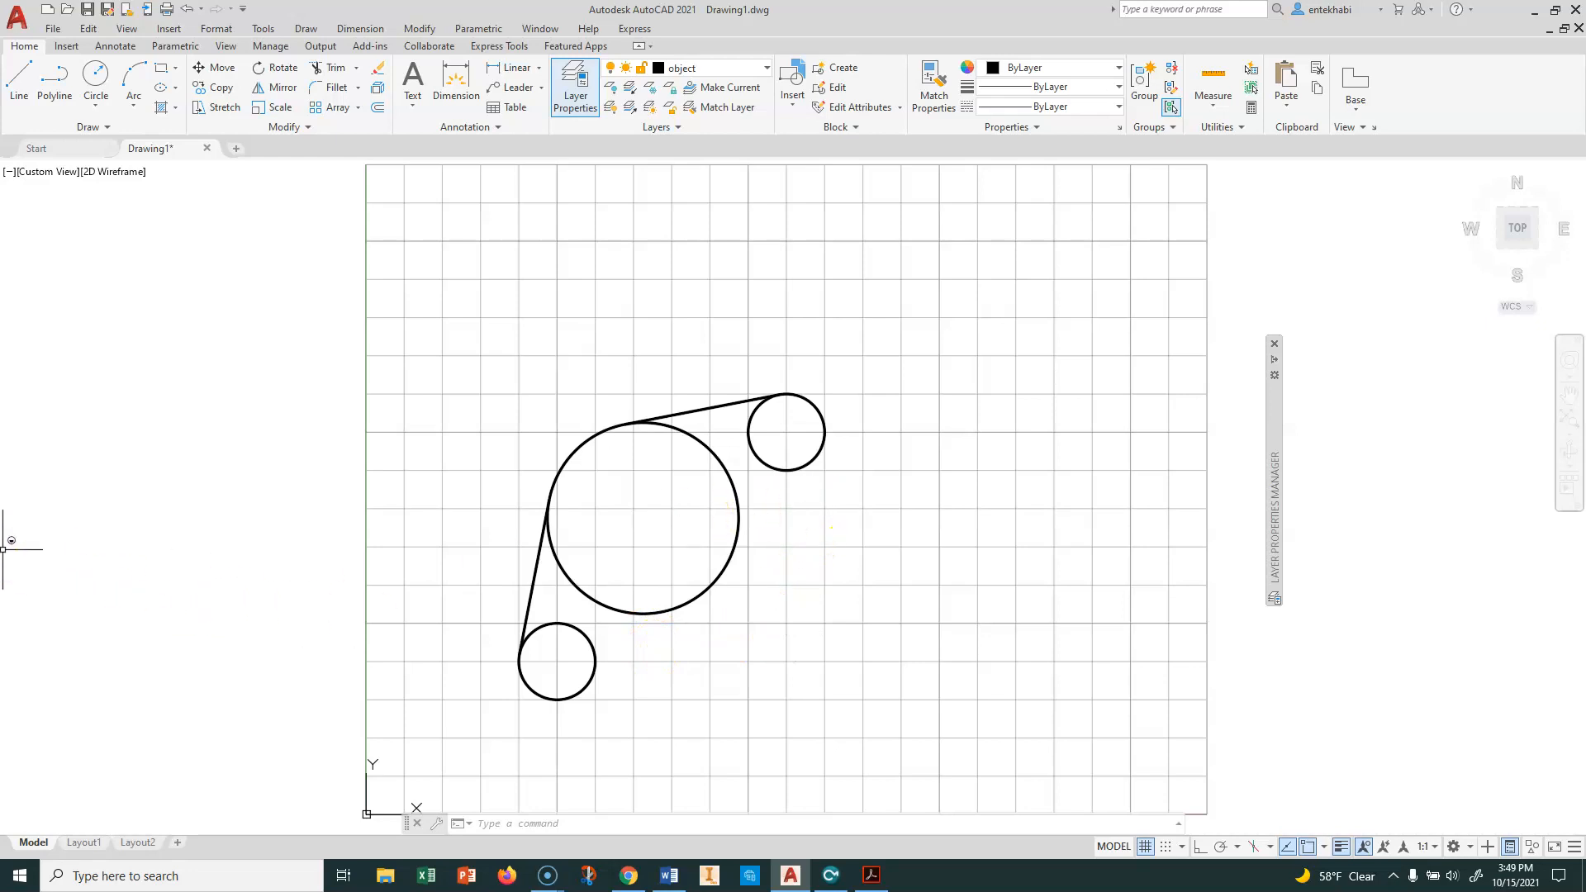
- Consult the Lesson 8 figure in Acrobat and draw two circles of radius 1.5, each tangent to the large circle and one small circle
{"action": "left_click", "coordinate": [874, 877]}
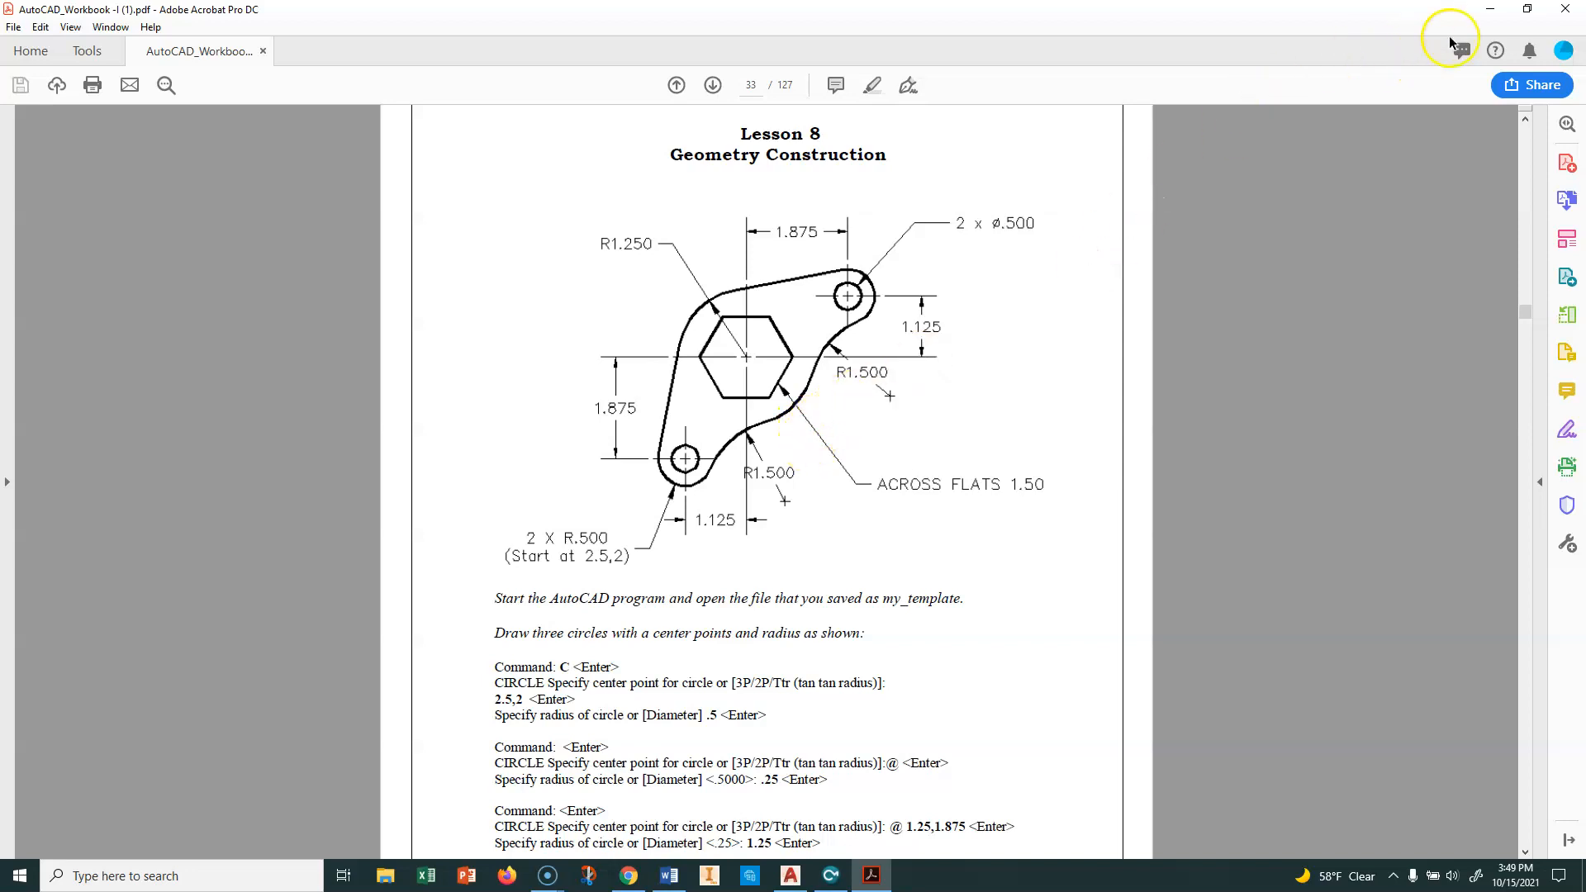
{"action": "left_click", "coordinate": [1486, 10]}
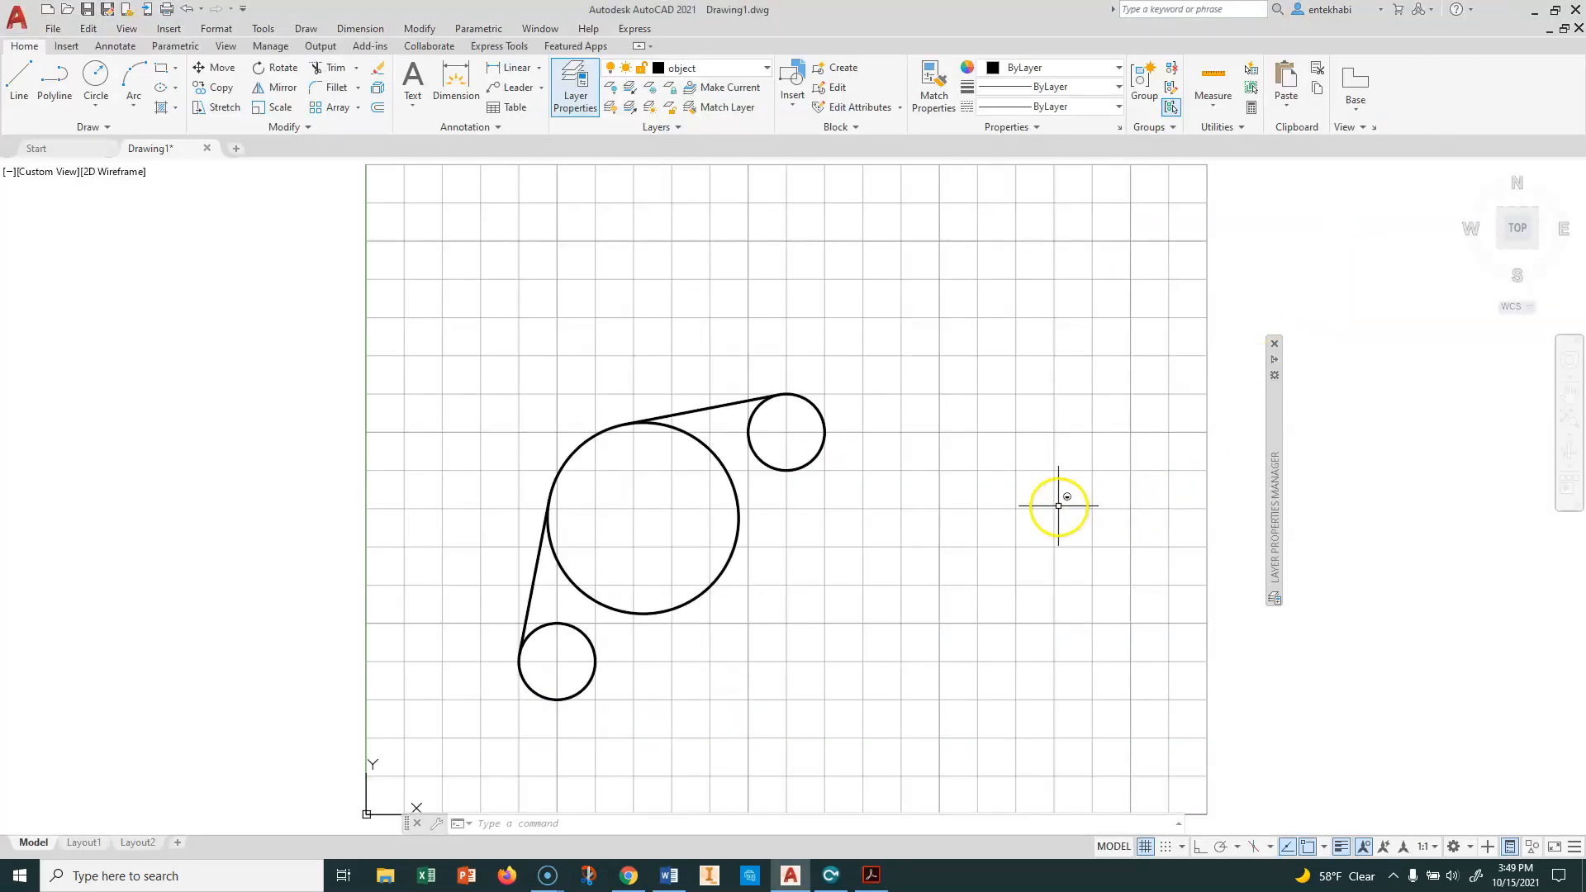
{"action": "left_click", "coordinate": [95, 105]}
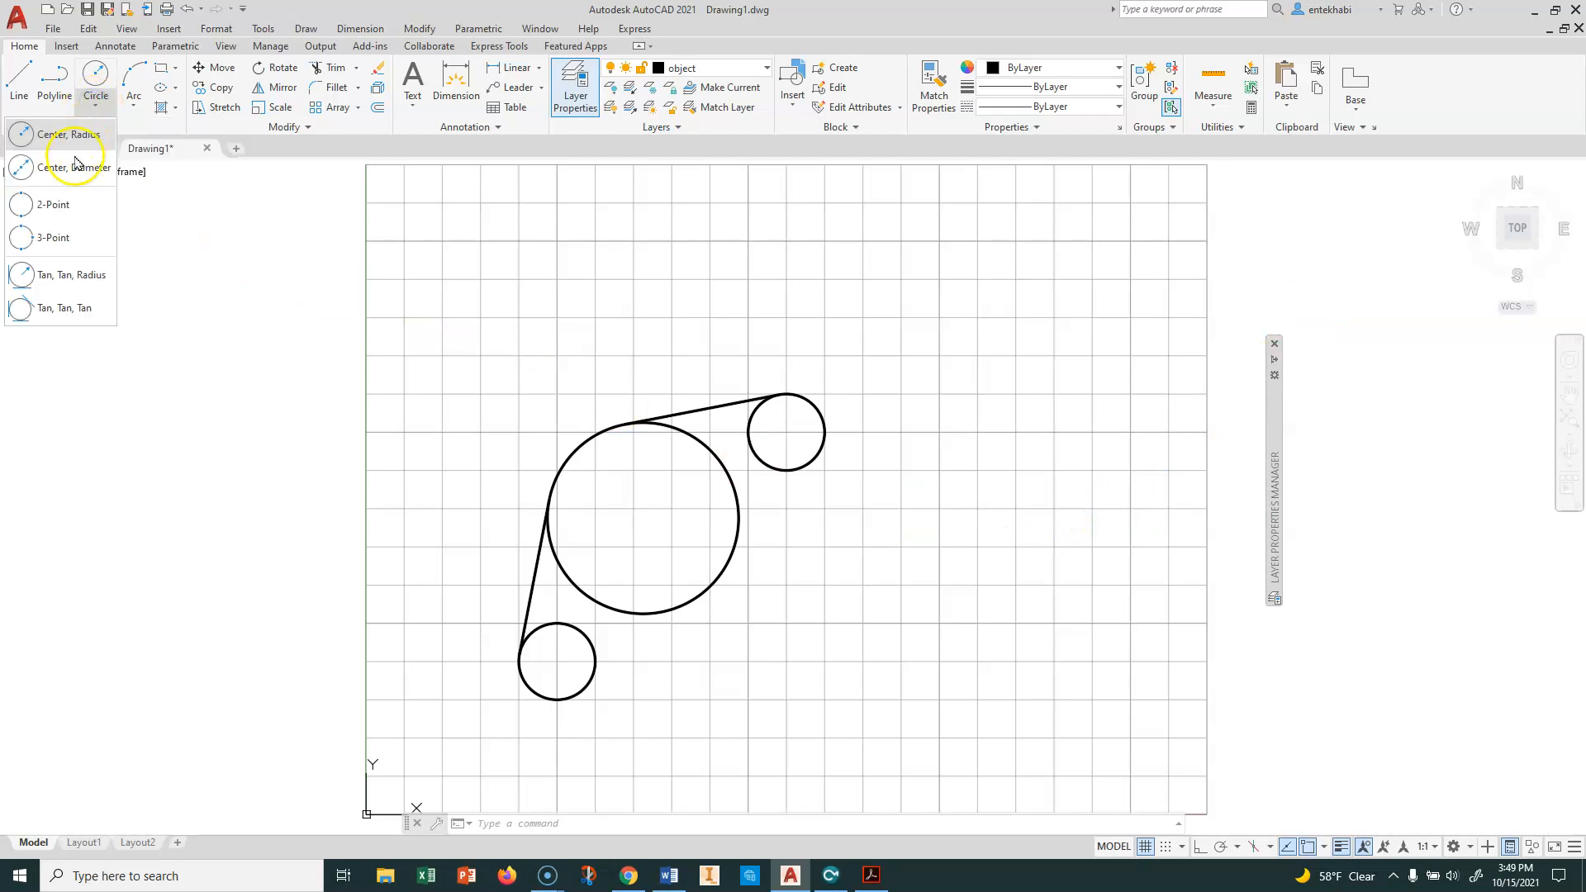
{"action": "left_click", "coordinate": [66, 275]}
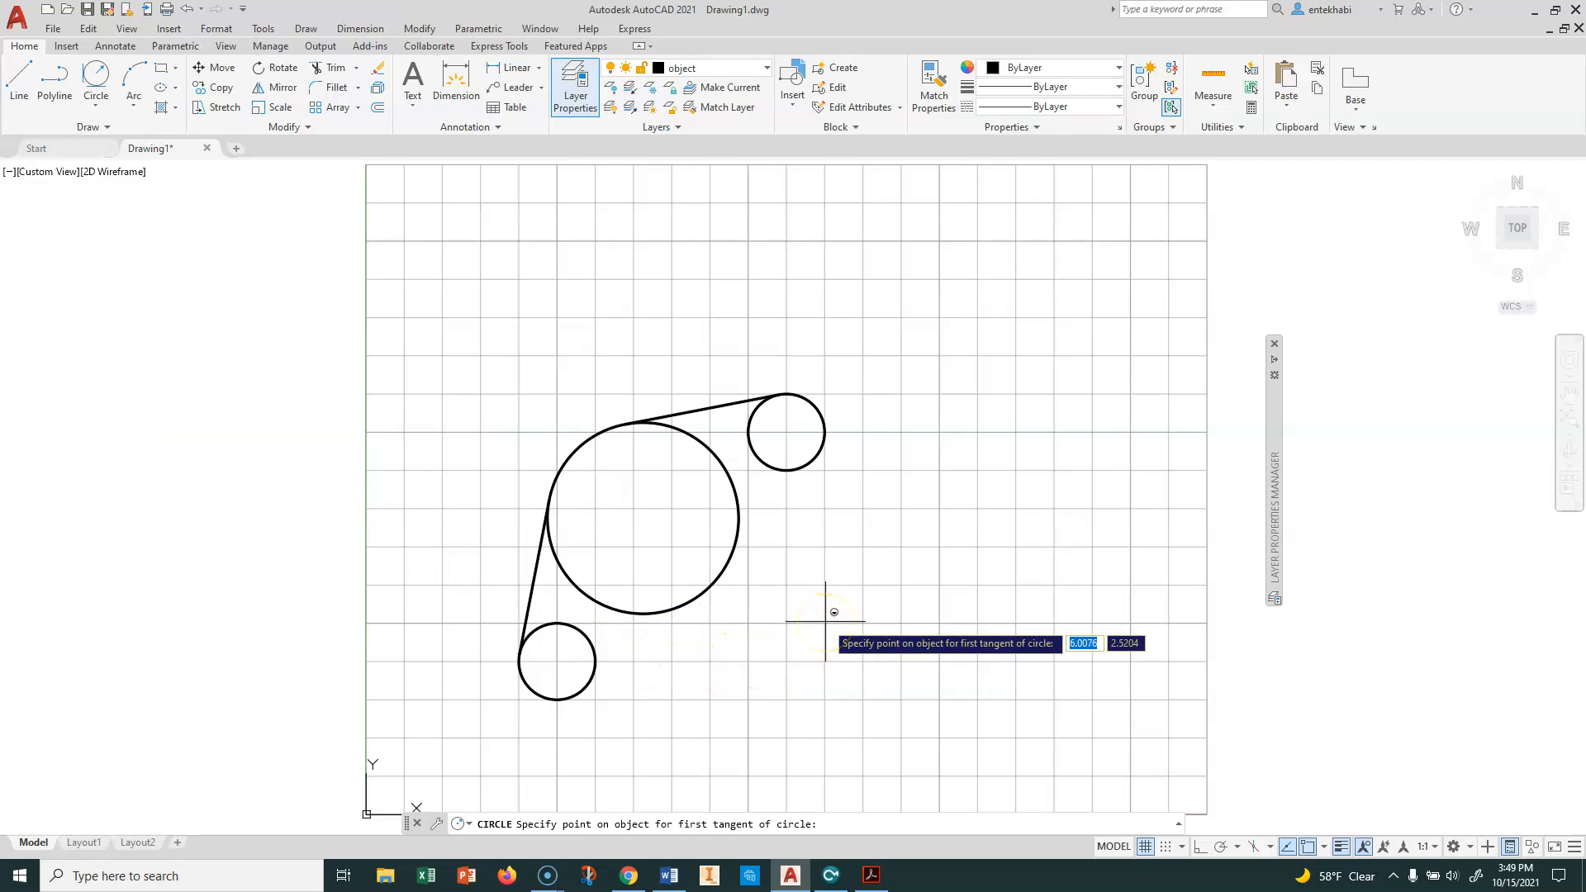
{"action": "left_click", "coordinate": [810, 455]}
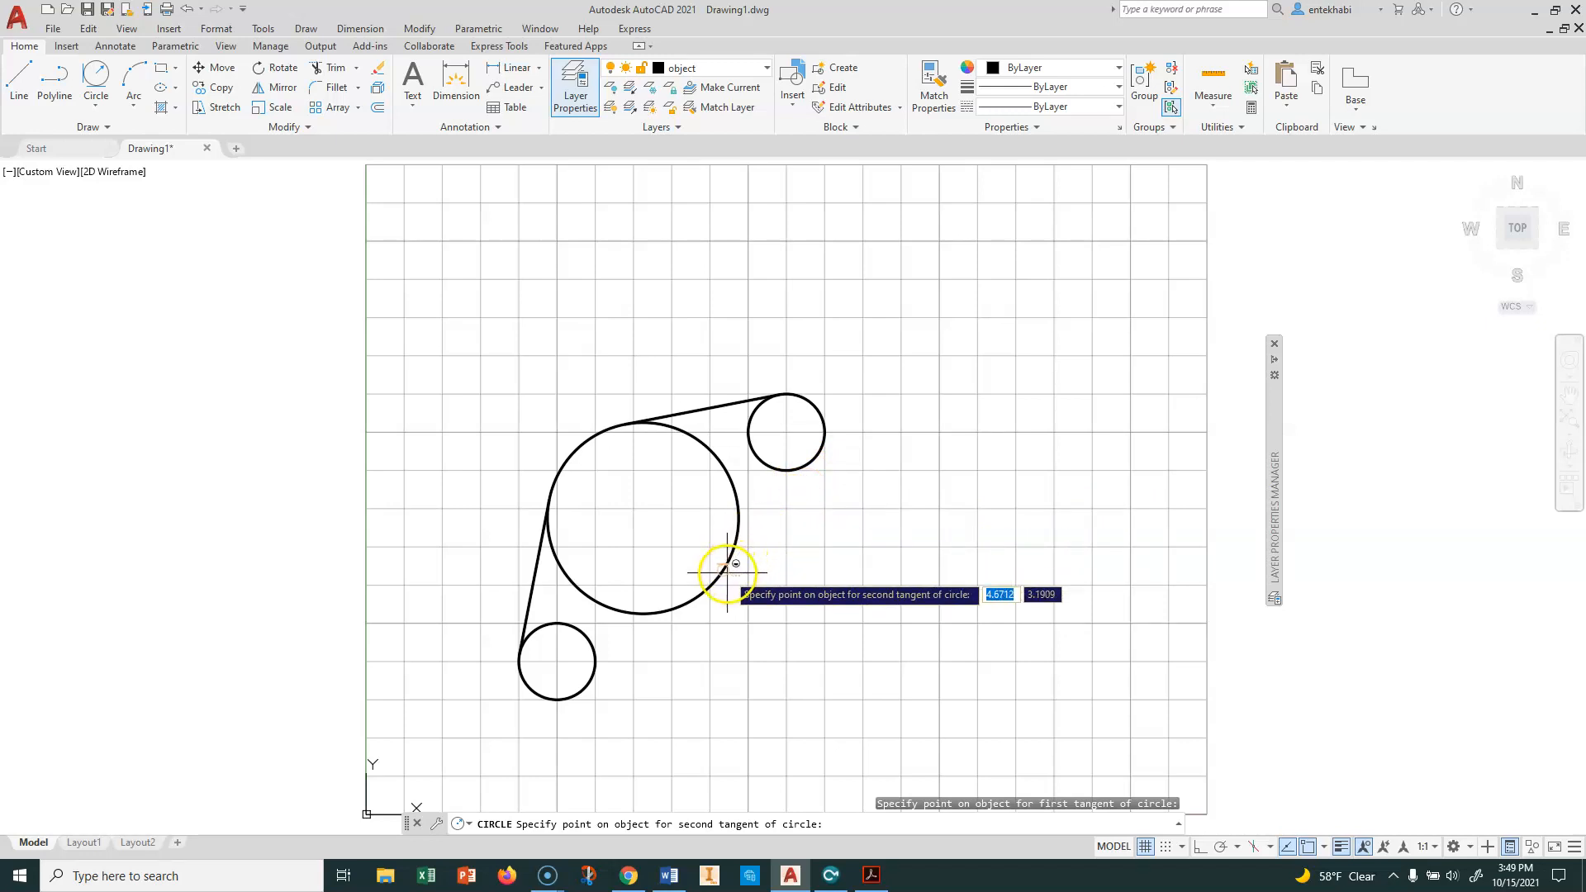
{"action": "left_click", "coordinate": [735, 549]}
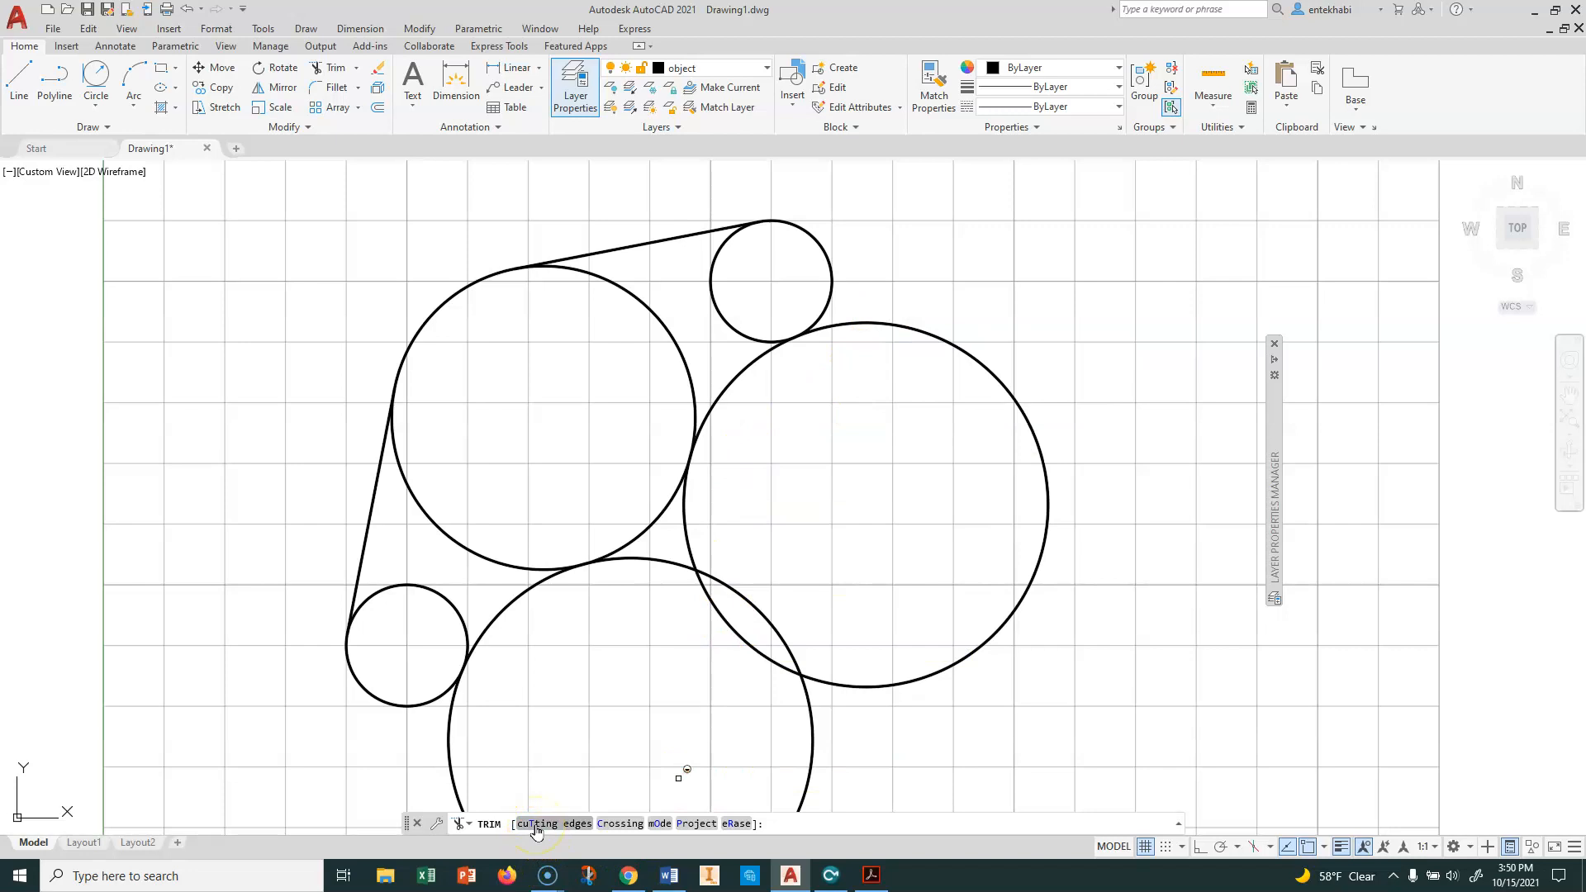
- Trim away the outer portions of the two 1.5-radius circles, using the large circle and both small circles as cutting edges
{"action": "left_click", "coordinate": [535, 823]}
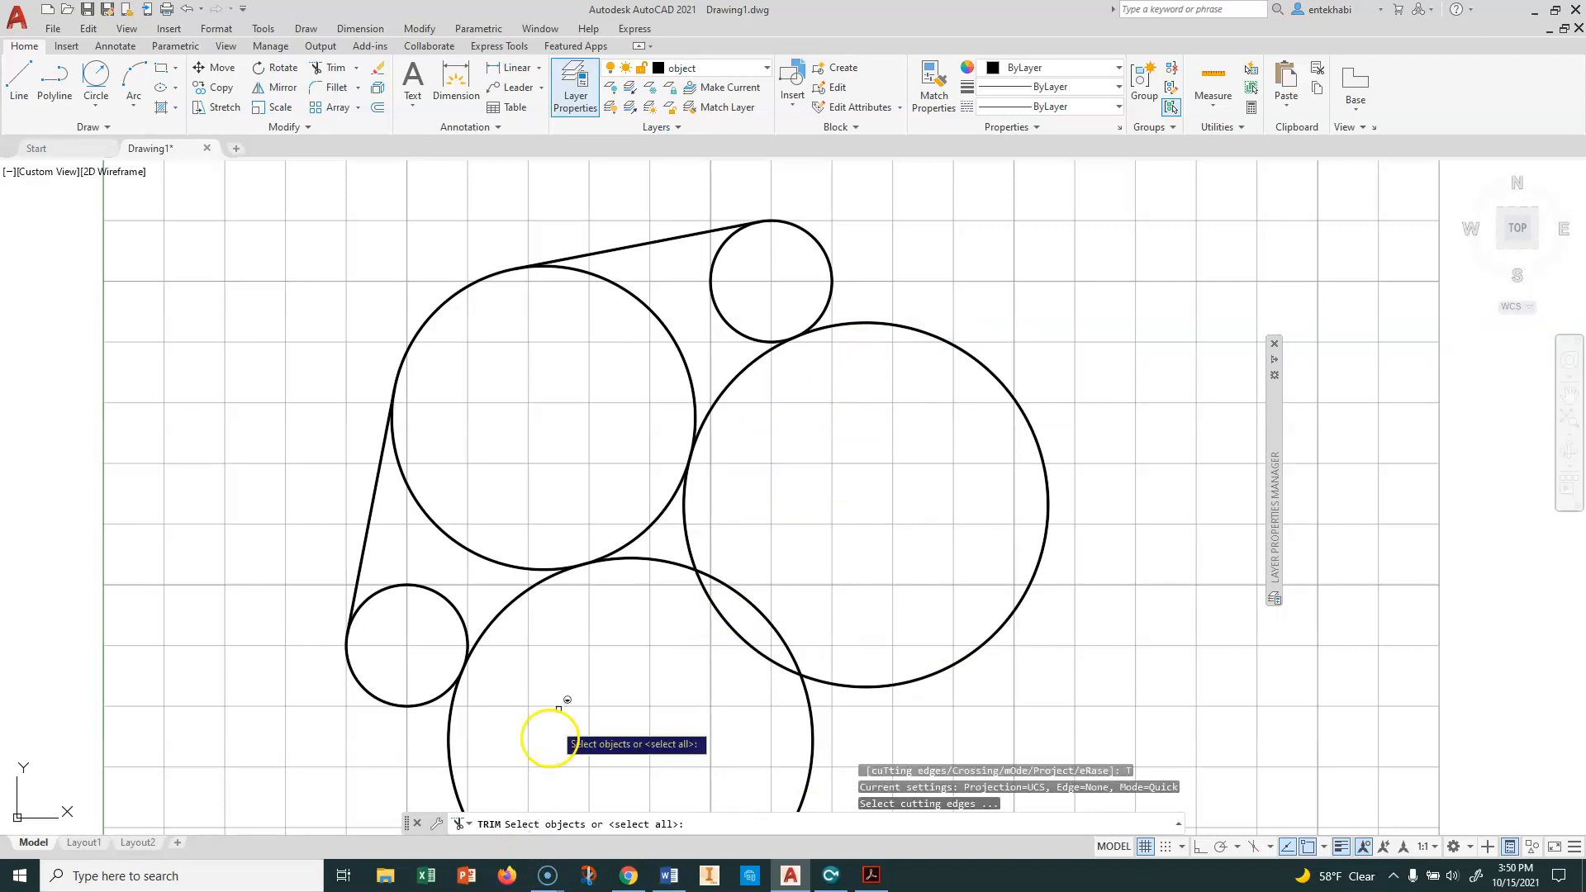
{"action": "left_click", "coordinate": [732, 327]}
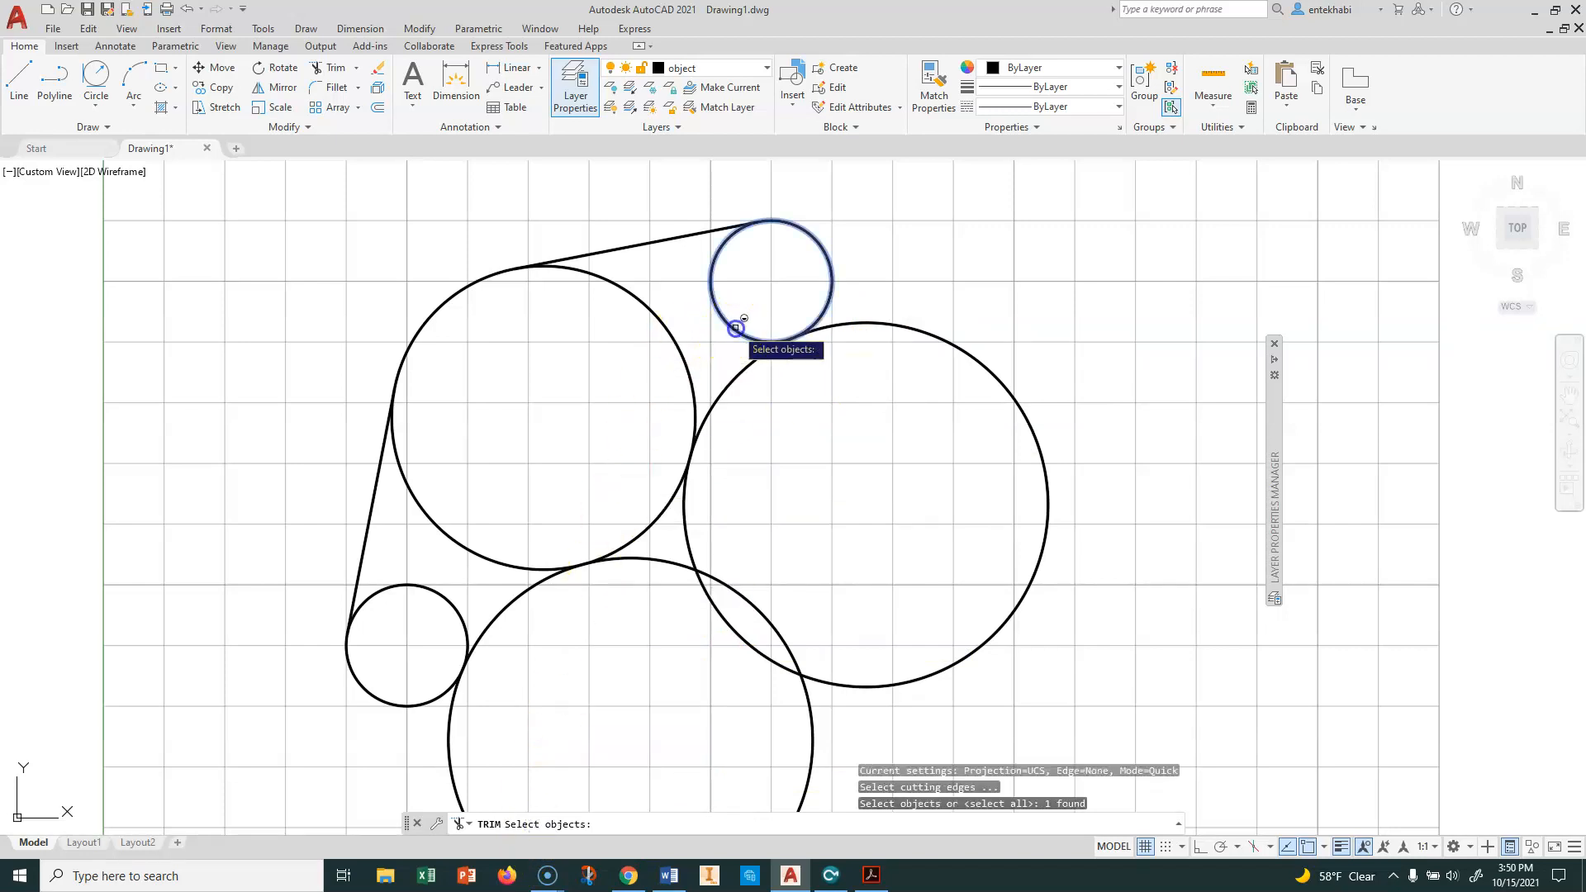
{"action": "left_click", "coordinate": [678, 350]}
{"action": "left_click", "coordinate": [448, 600]}
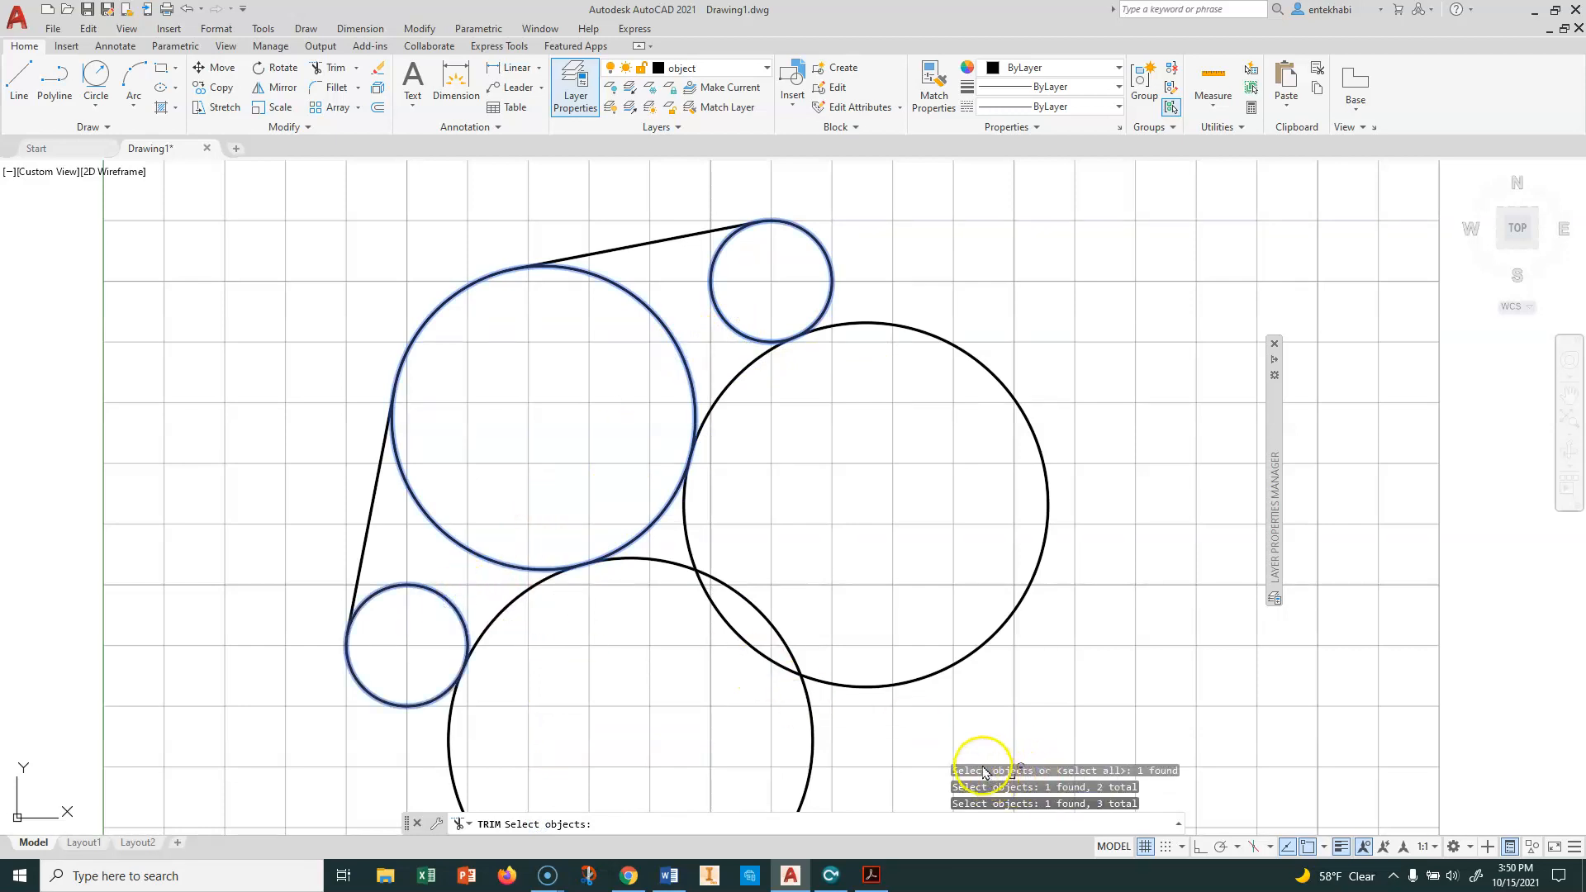
{"action": "key", "text": "Return"}
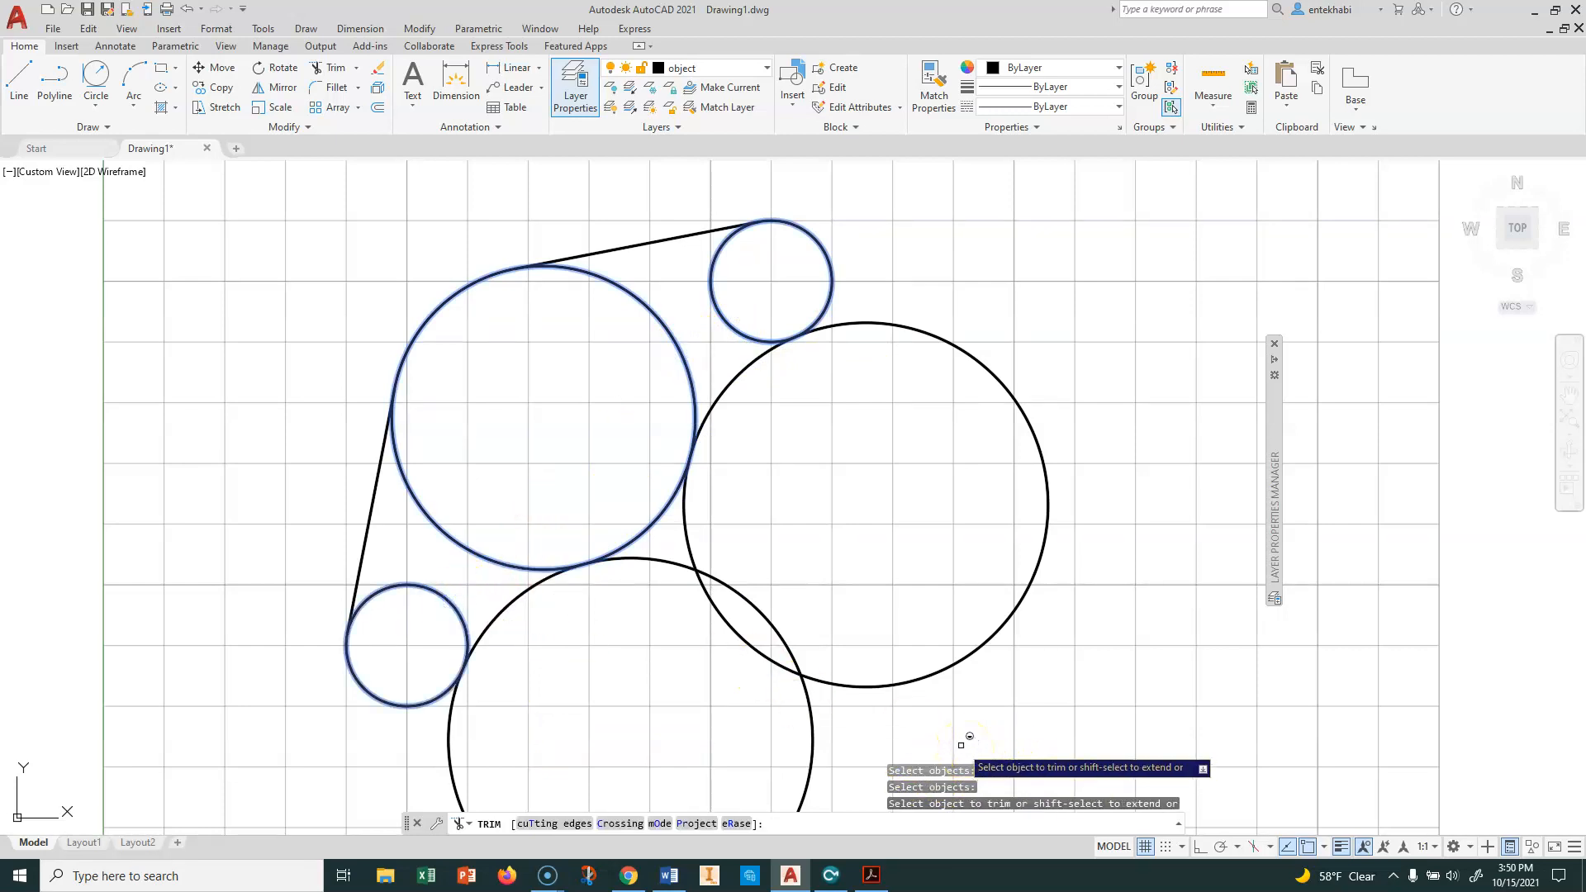
{"action": "left_click", "coordinate": [1002, 362]}
{"action": "left_click", "coordinate": [734, 587]}
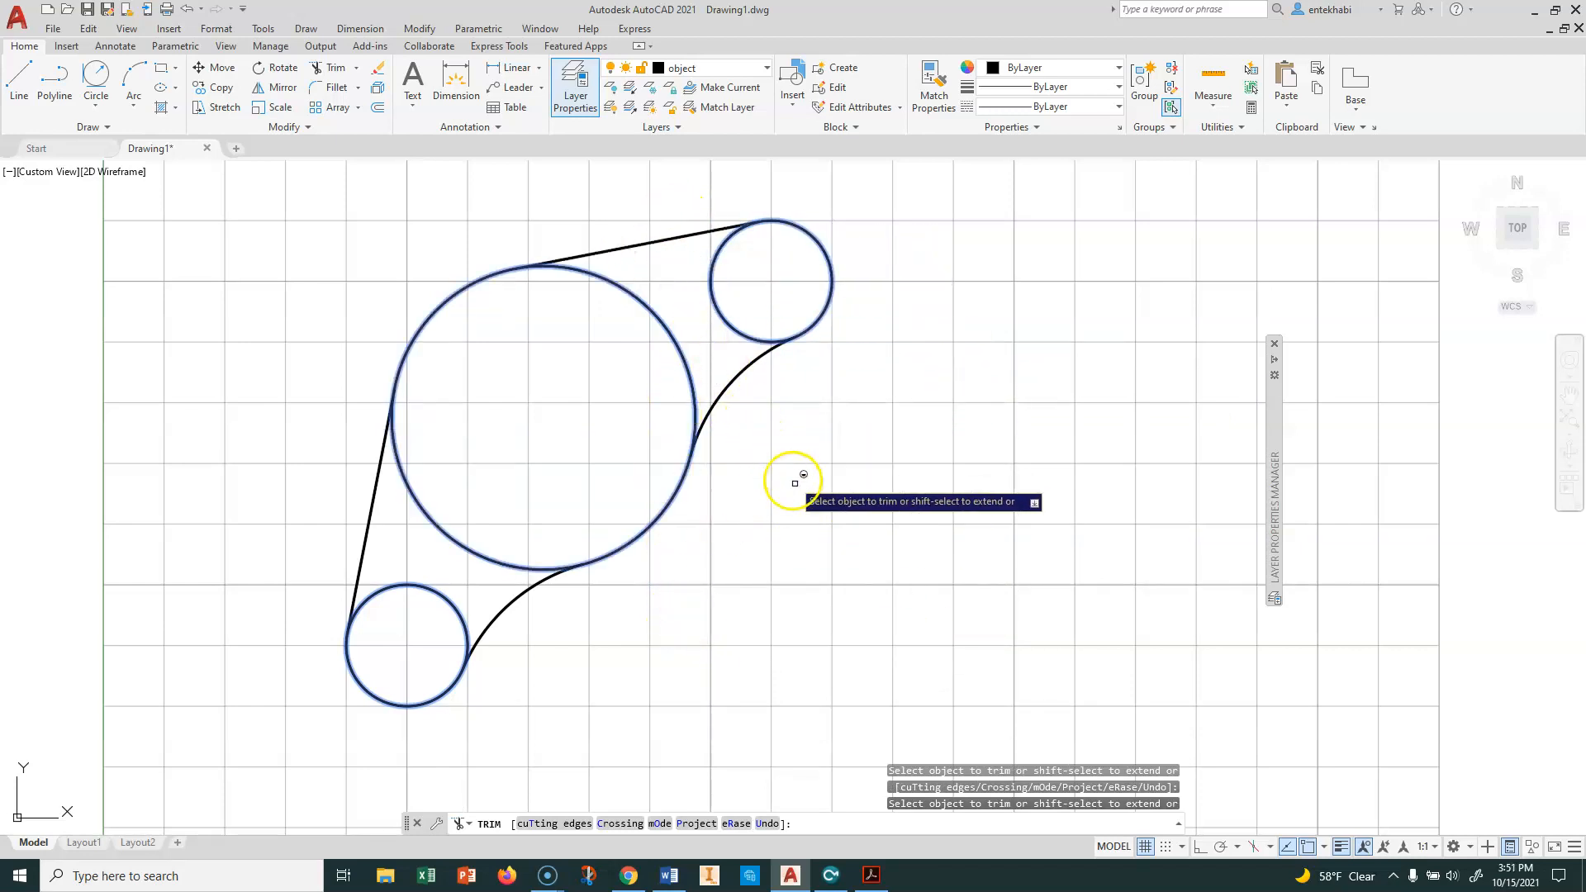
{"action": "key", "text": "Return"}
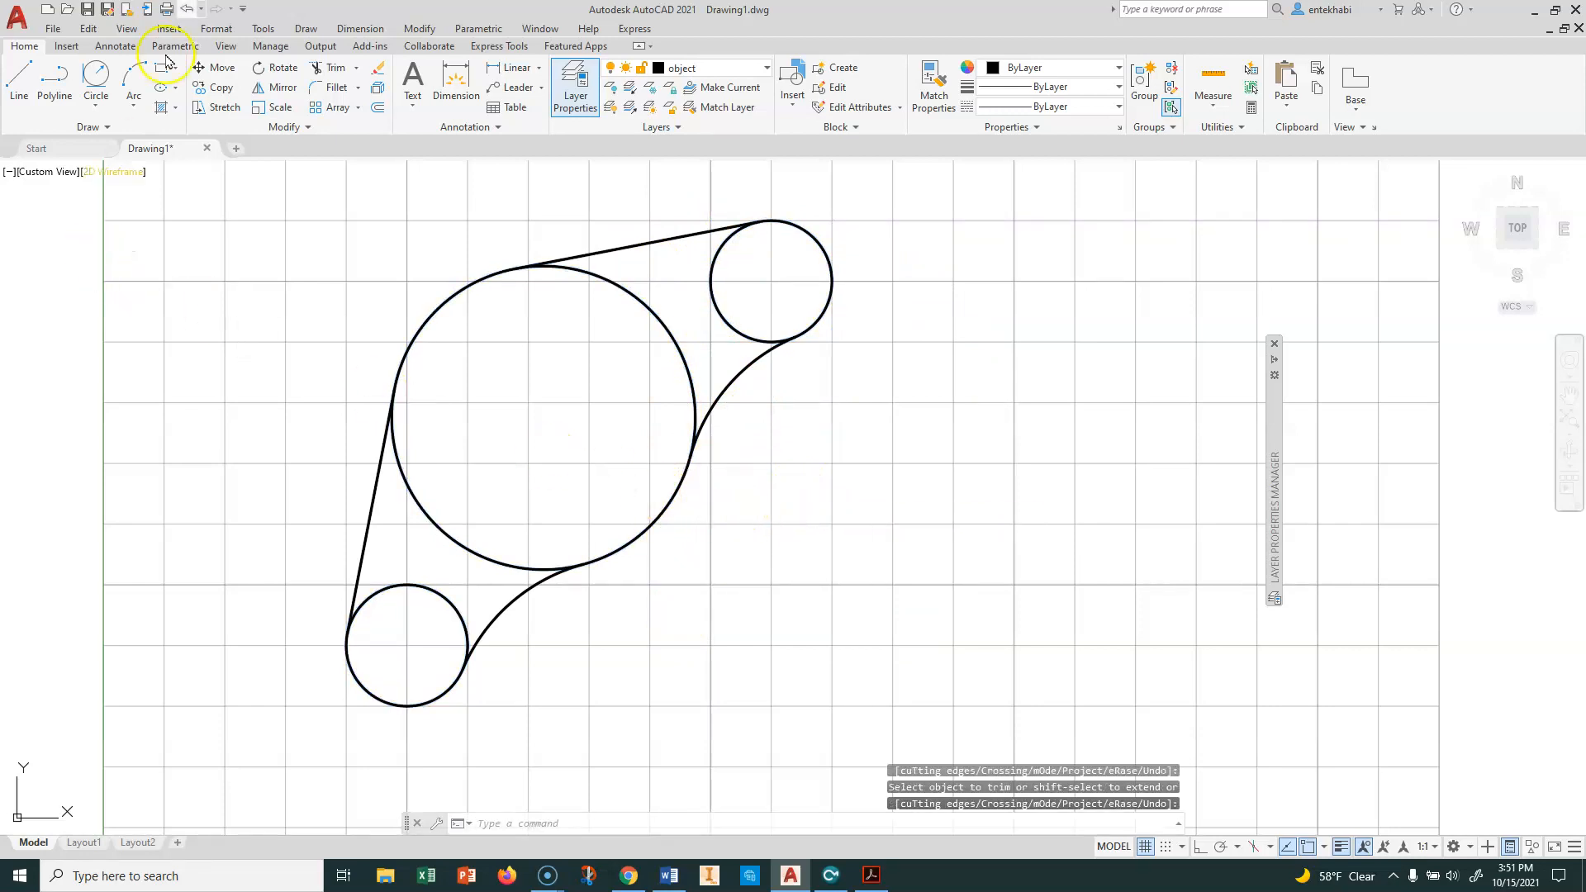
- Trim away the inner portions of the large circle and both small circles, using the two tangent lines and two arcs as cutting edges
{"action": "left_click", "coordinate": [331, 73]}
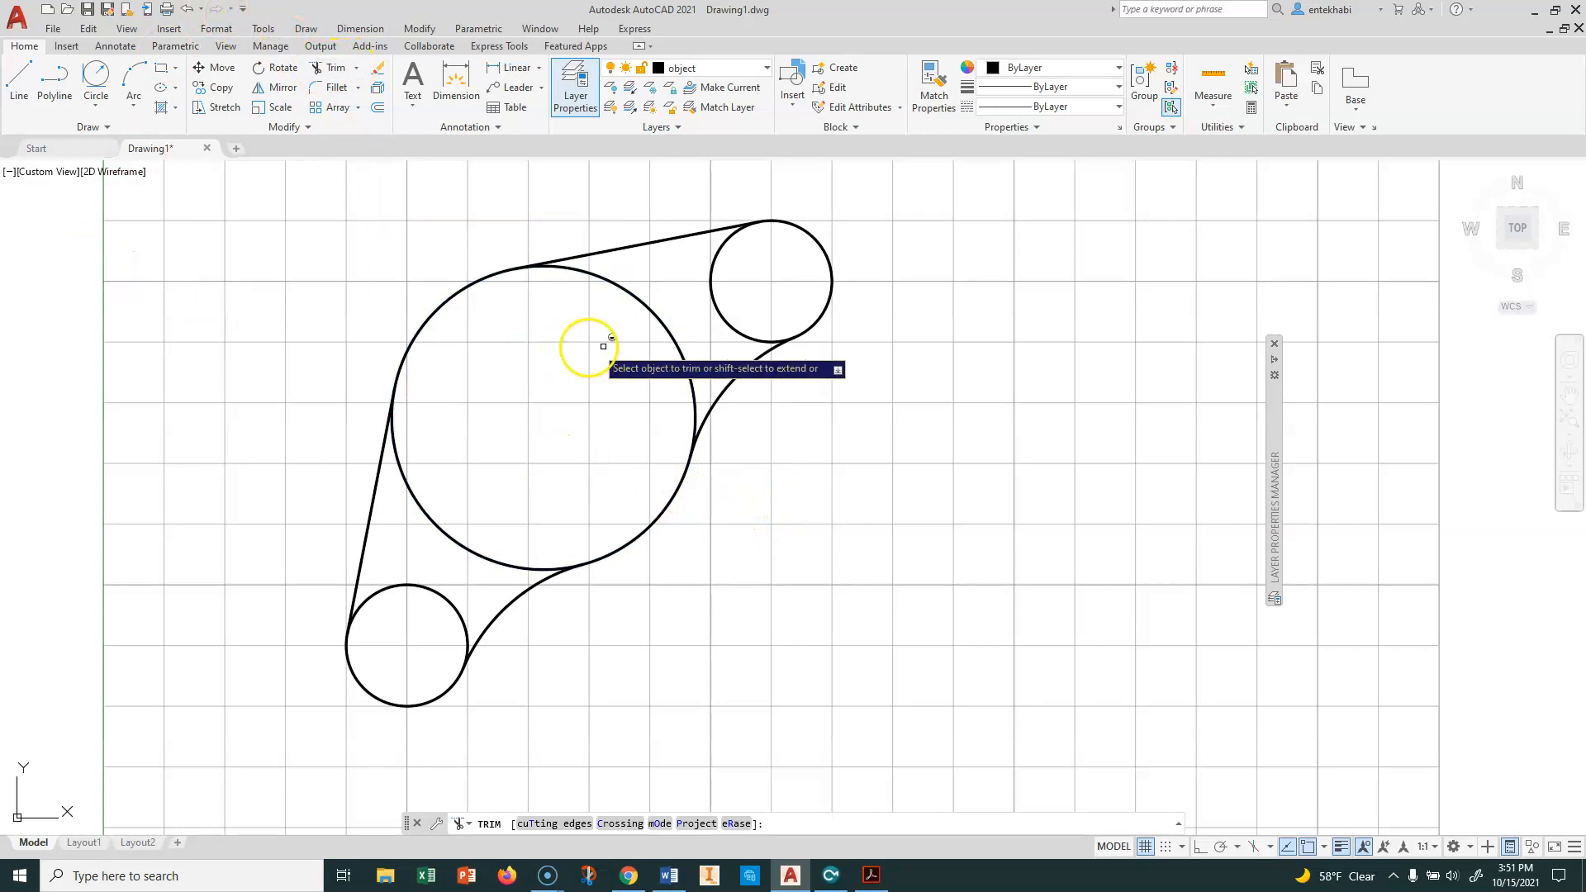
{"action": "left_click", "coordinate": [538, 825]}
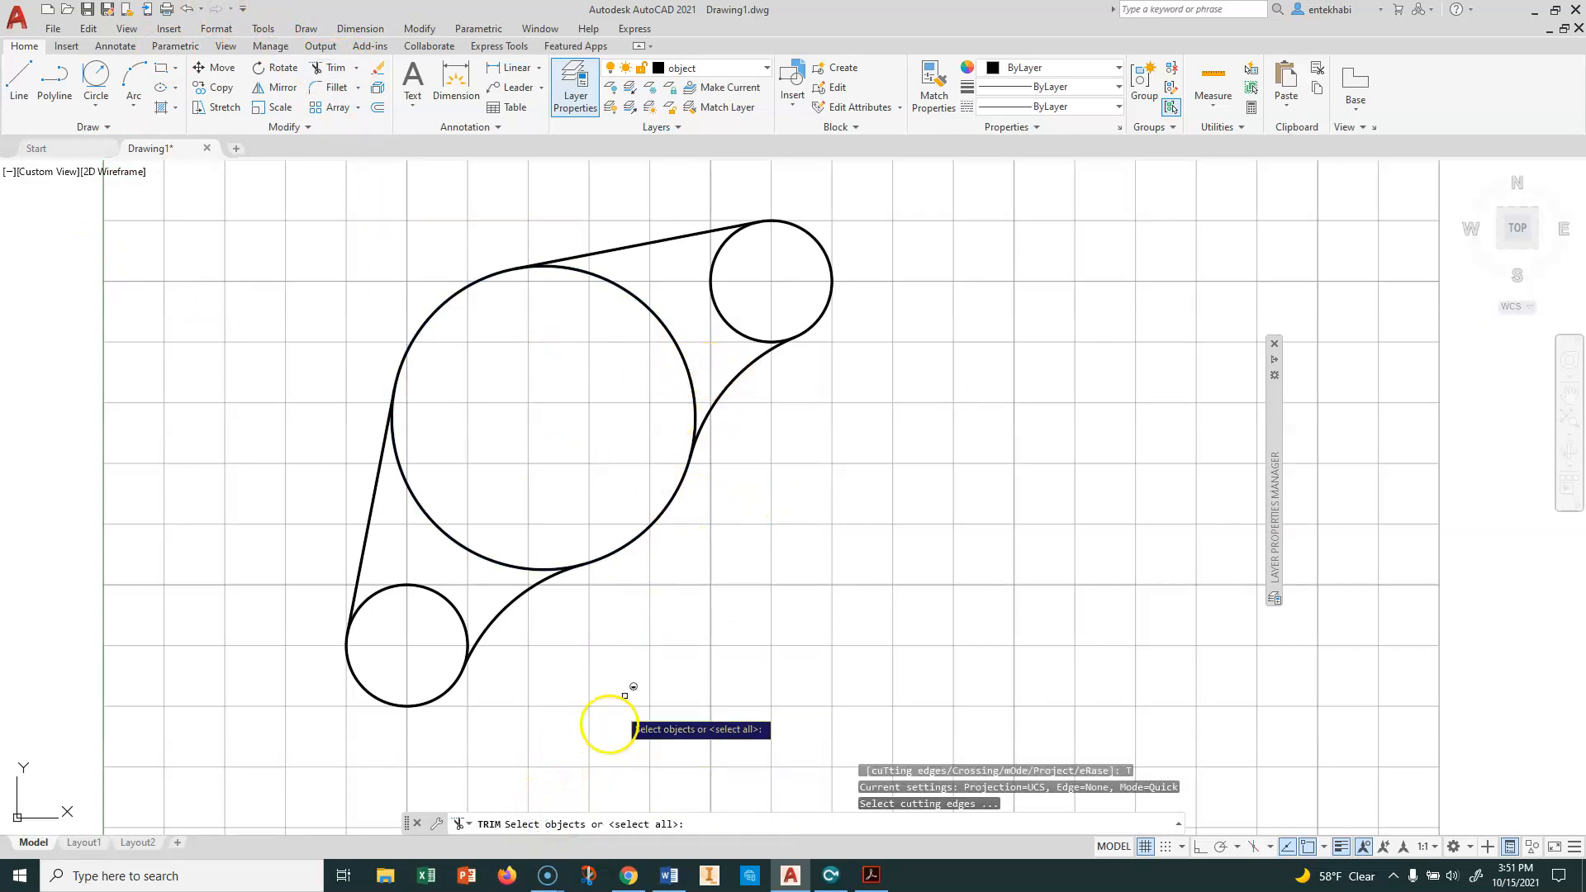
{"action": "left_click", "coordinate": [720, 394]}
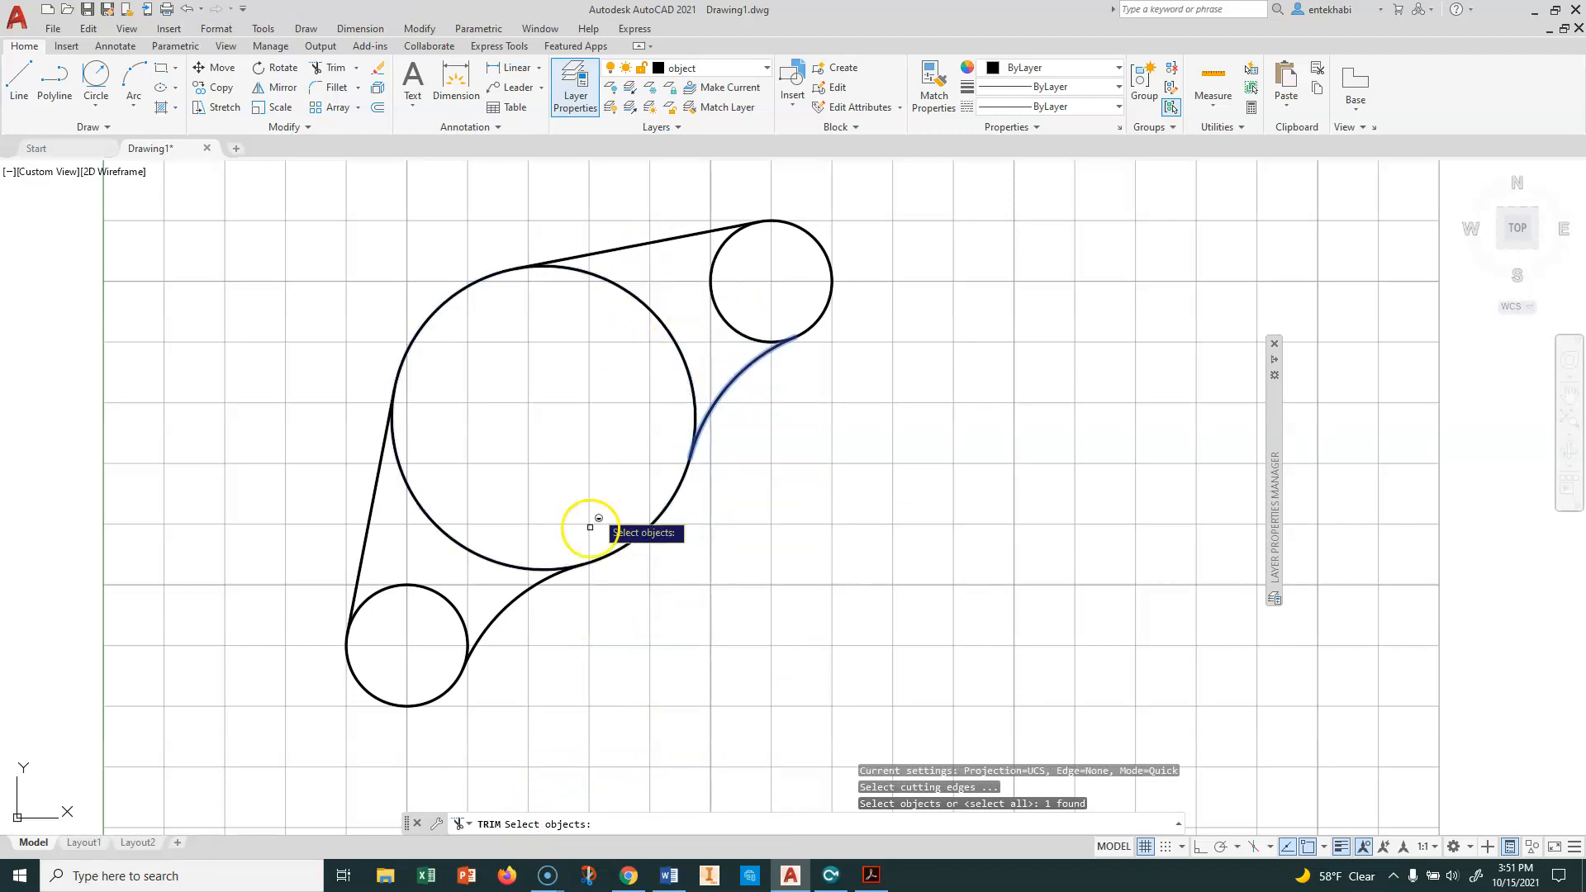
{"action": "left_click", "coordinate": [494, 615]}
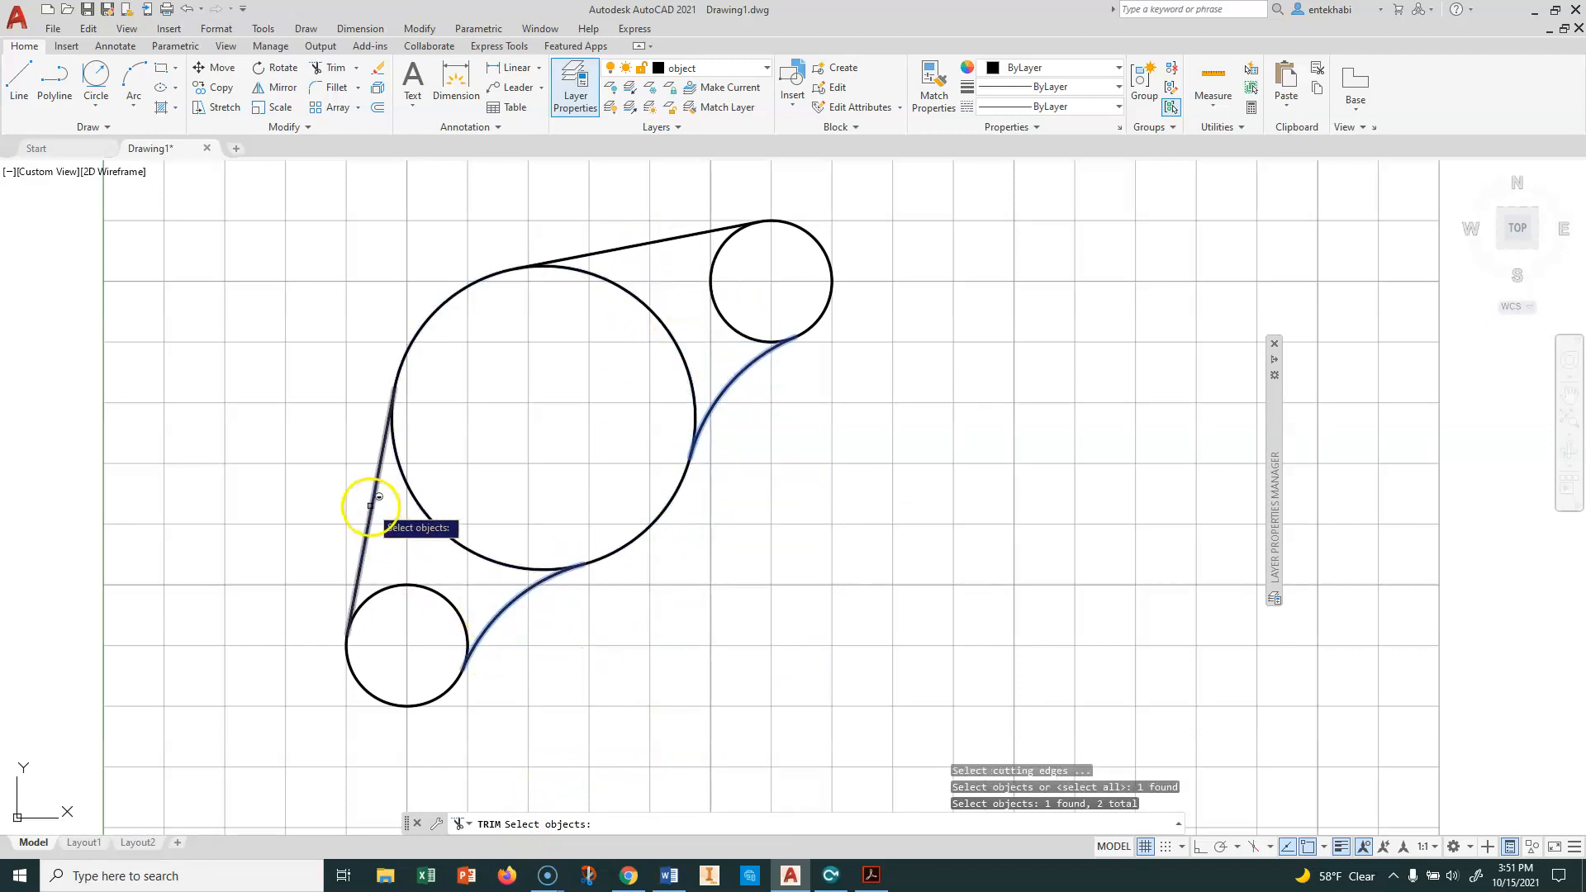
{"action": "left_click", "coordinate": [373, 492]}
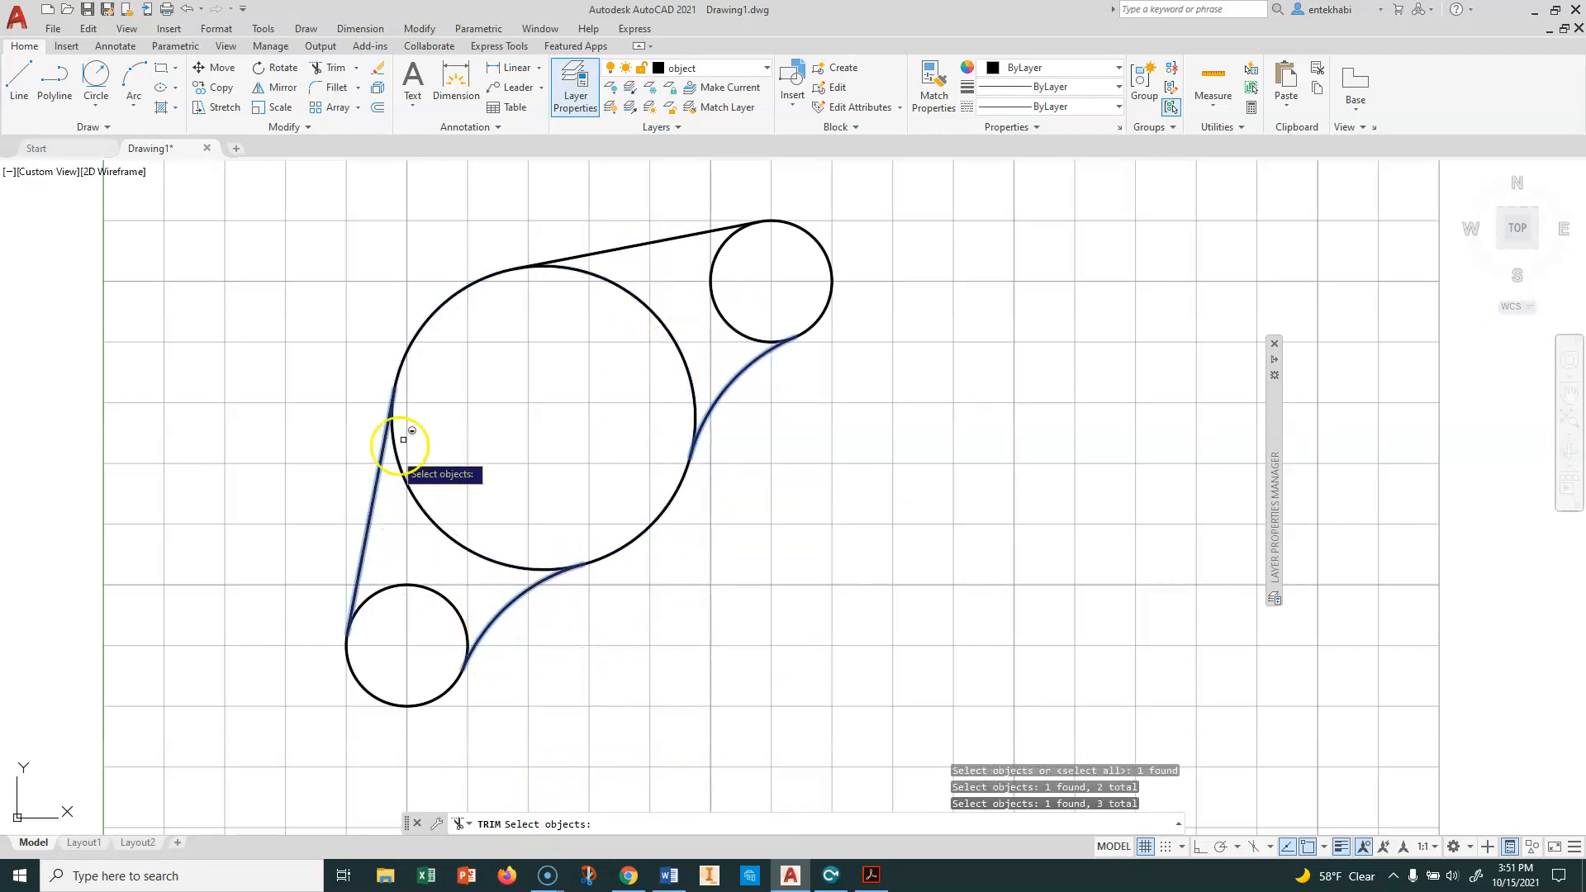
{"action": "left_click", "coordinate": [625, 248]}
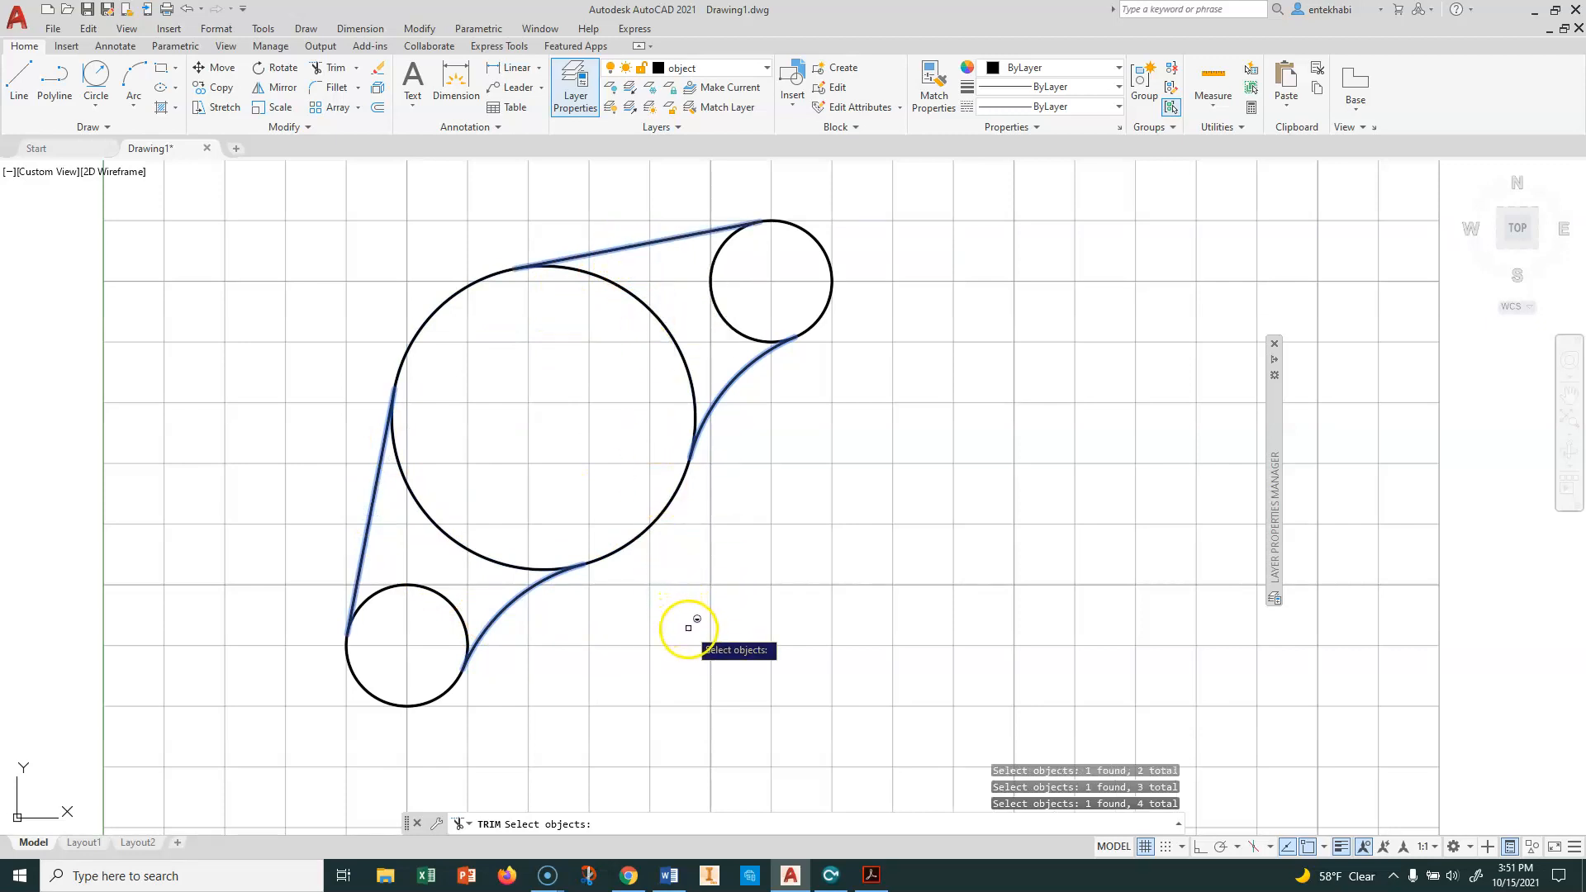
{"action": "key", "text": "Return"}
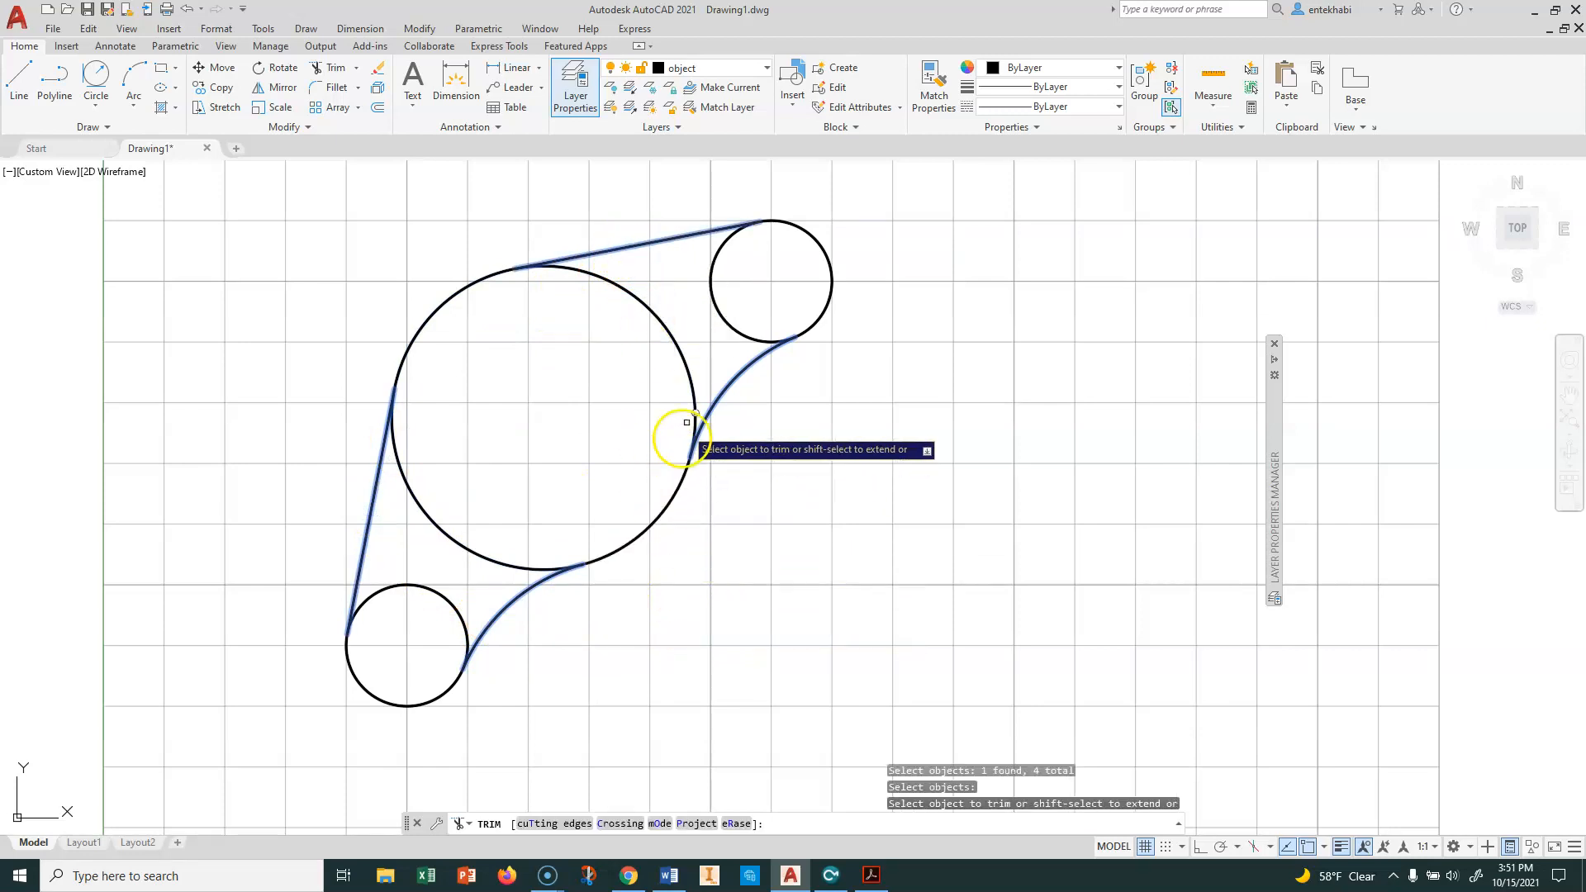
{"action": "left_click", "coordinate": [695, 364]}
{"action": "left_click", "coordinate": [490, 559]}
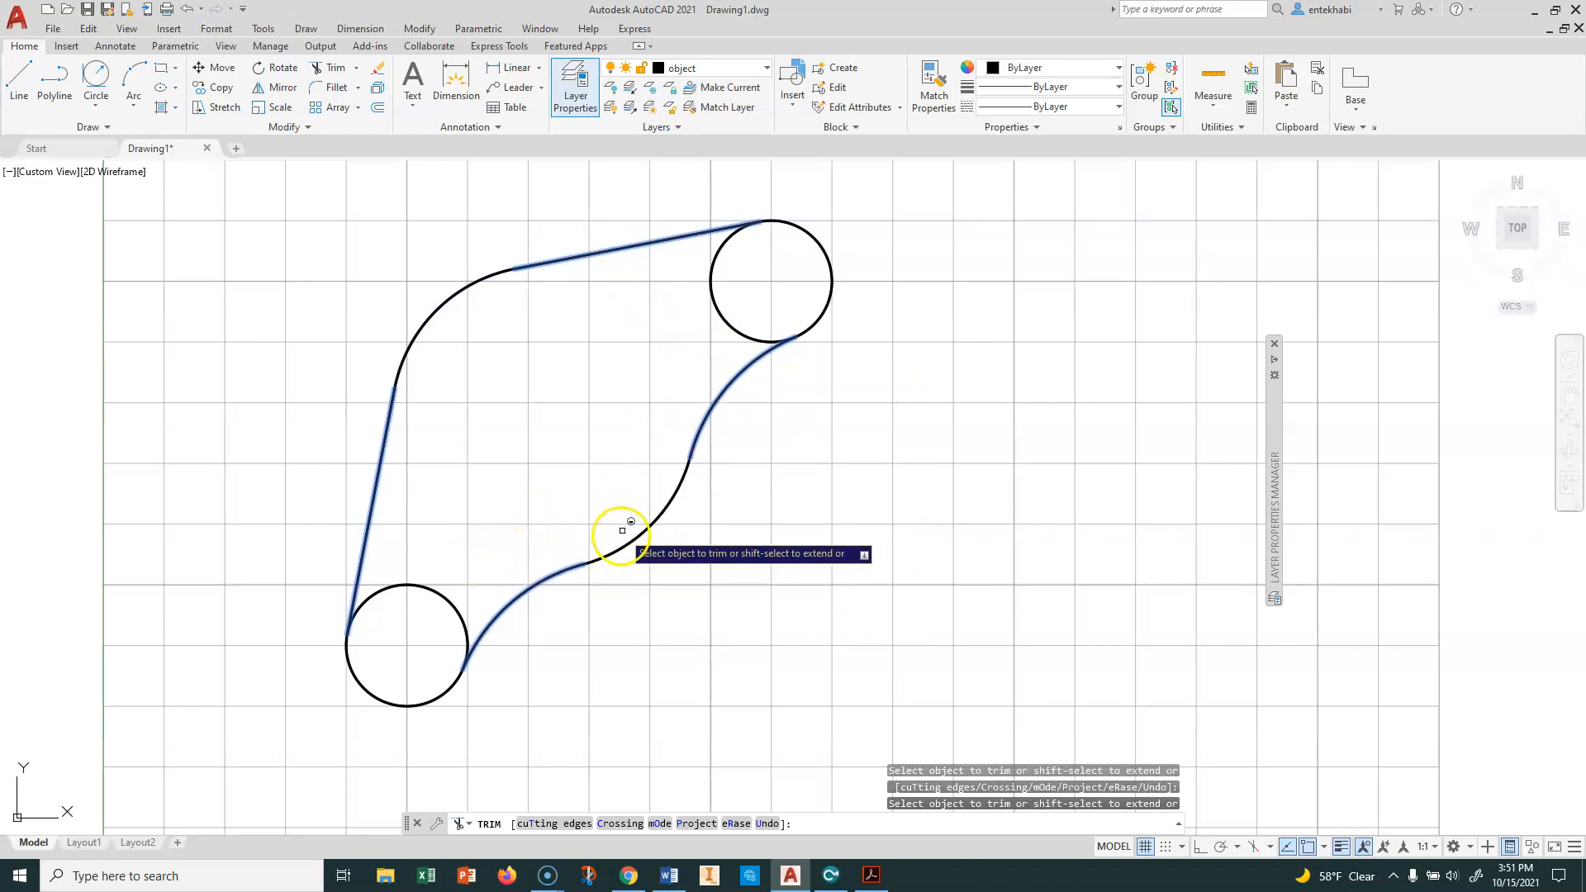
{"action": "left_click", "coordinate": [709, 286]}
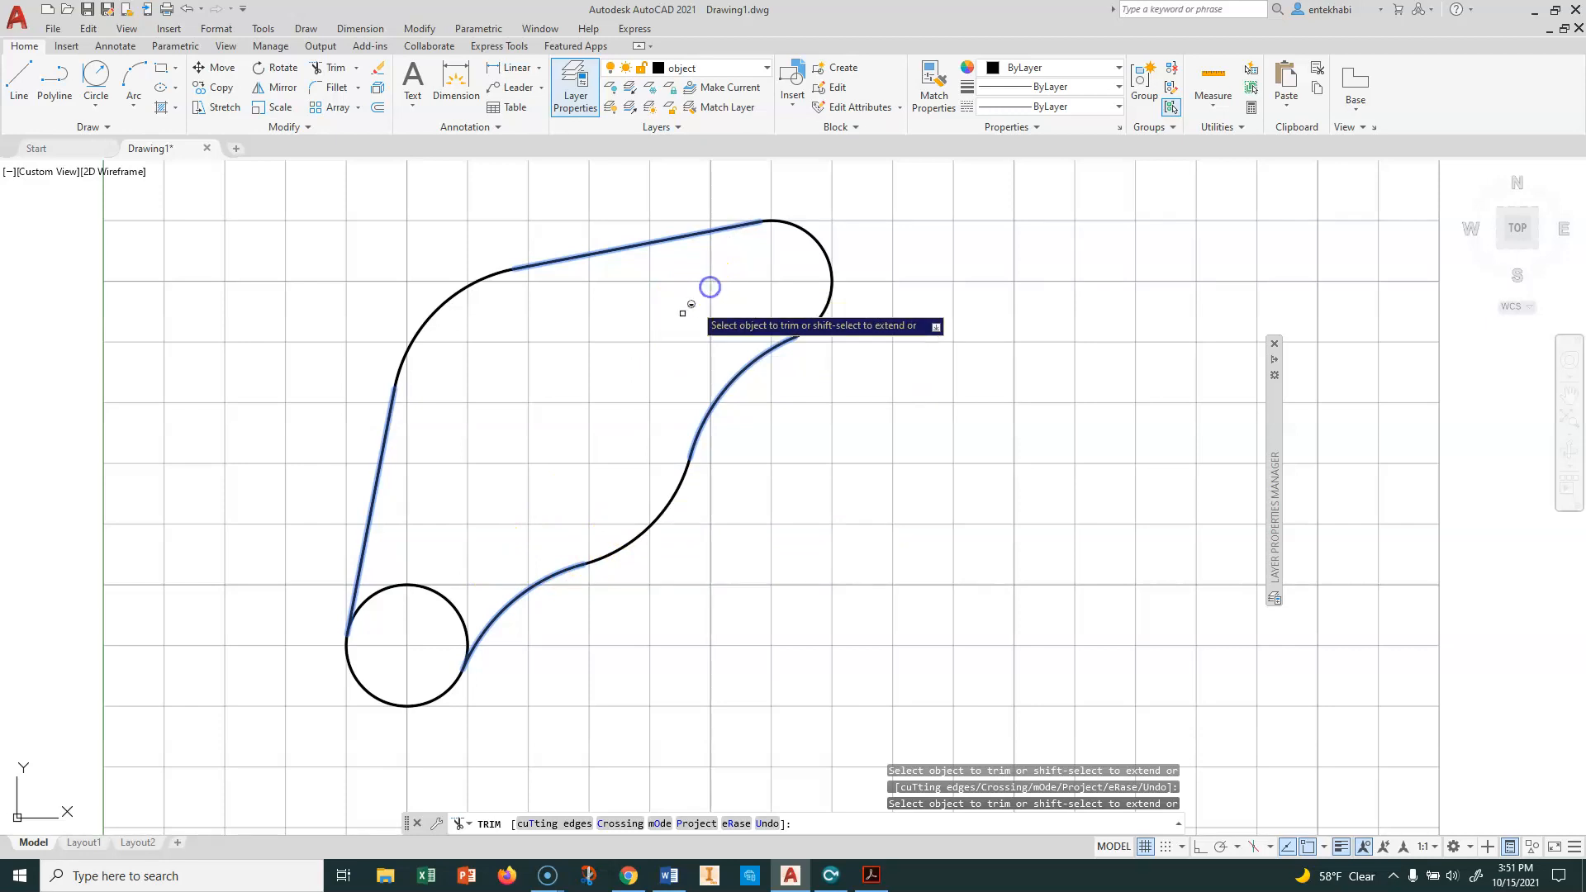
{"action": "left_click", "coordinate": [416, 585]}
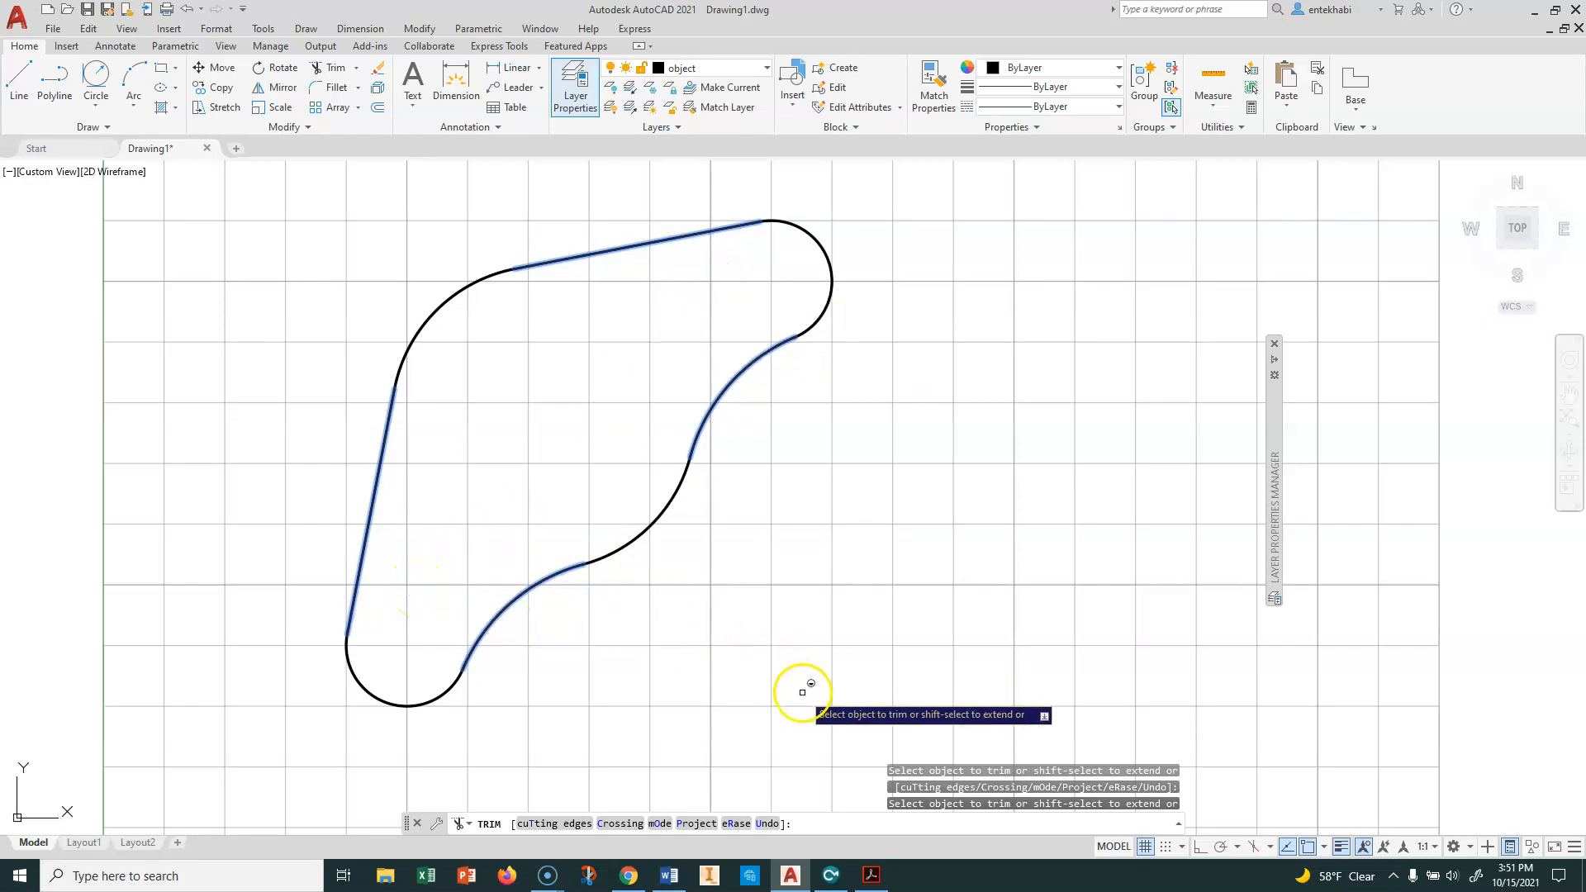
{"action": "key", "text": "Escape"}
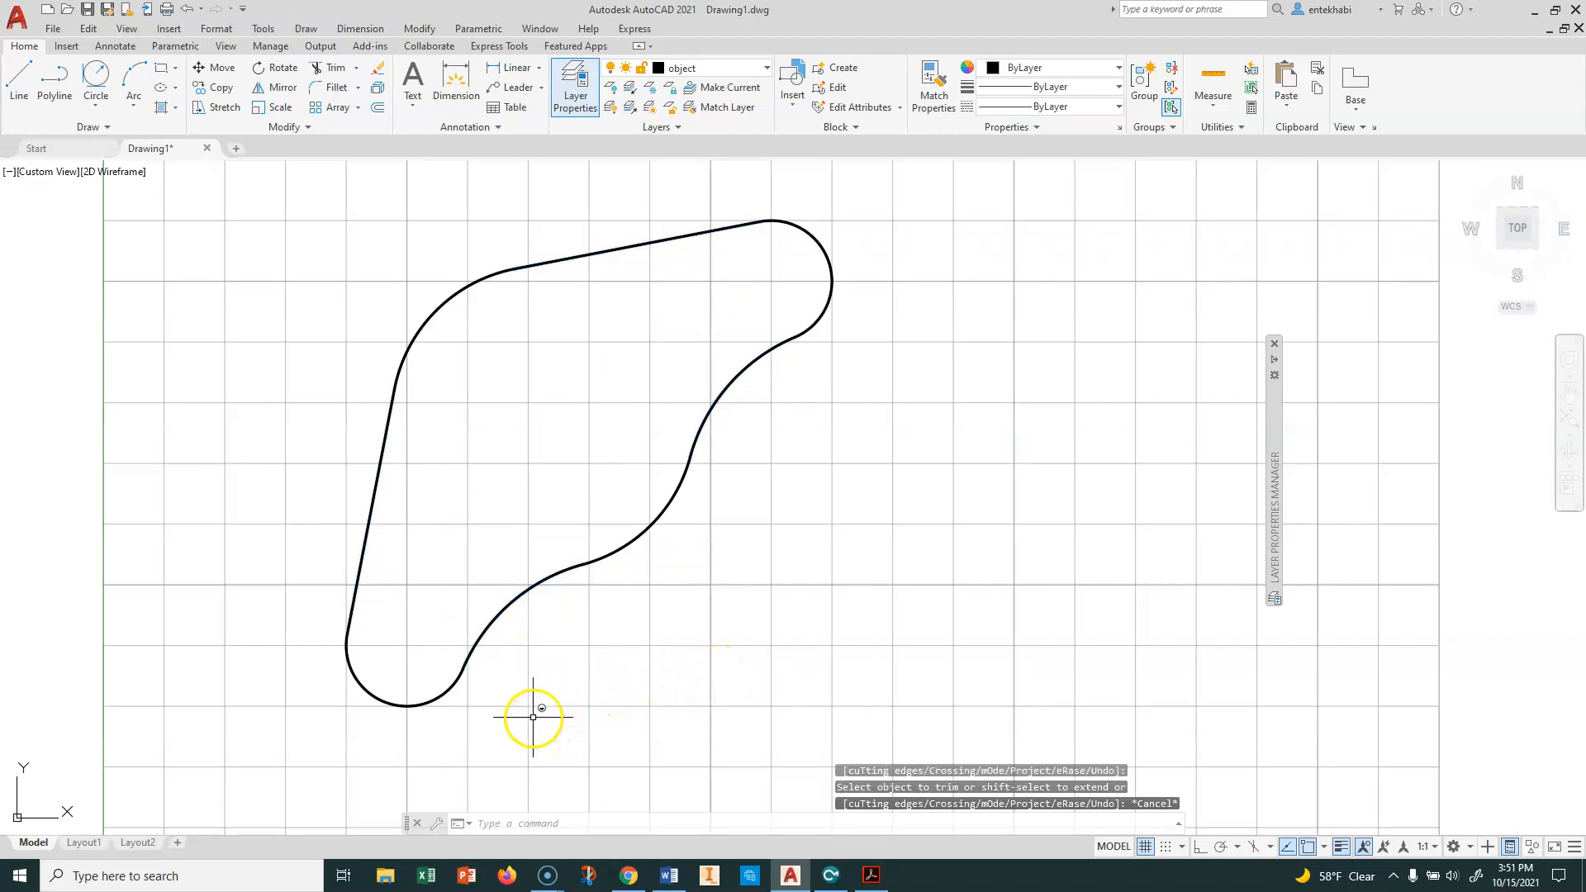
- Draw a six-sided polygon centred on the large arc's center, circumscribed about a circle of radius .75
{"action": "scroll", "coordinate": [584, 464], "scroll_direction": "up", "scroll_amount": 3}
{"action": "scroll", "coordinate": [582, 467], "scroll_direction": "down", "scroll_amount": 3}
{"action": "mouse_move", "coordinate": [581, 467]}
{"action": "middle_mouse_down"}
{"action": "mouse_move", "coordinate": [658, 506]}
{"action": "mouse_move", "coordinate": [693, 503]}
{"action": "middle_mouse_up"}
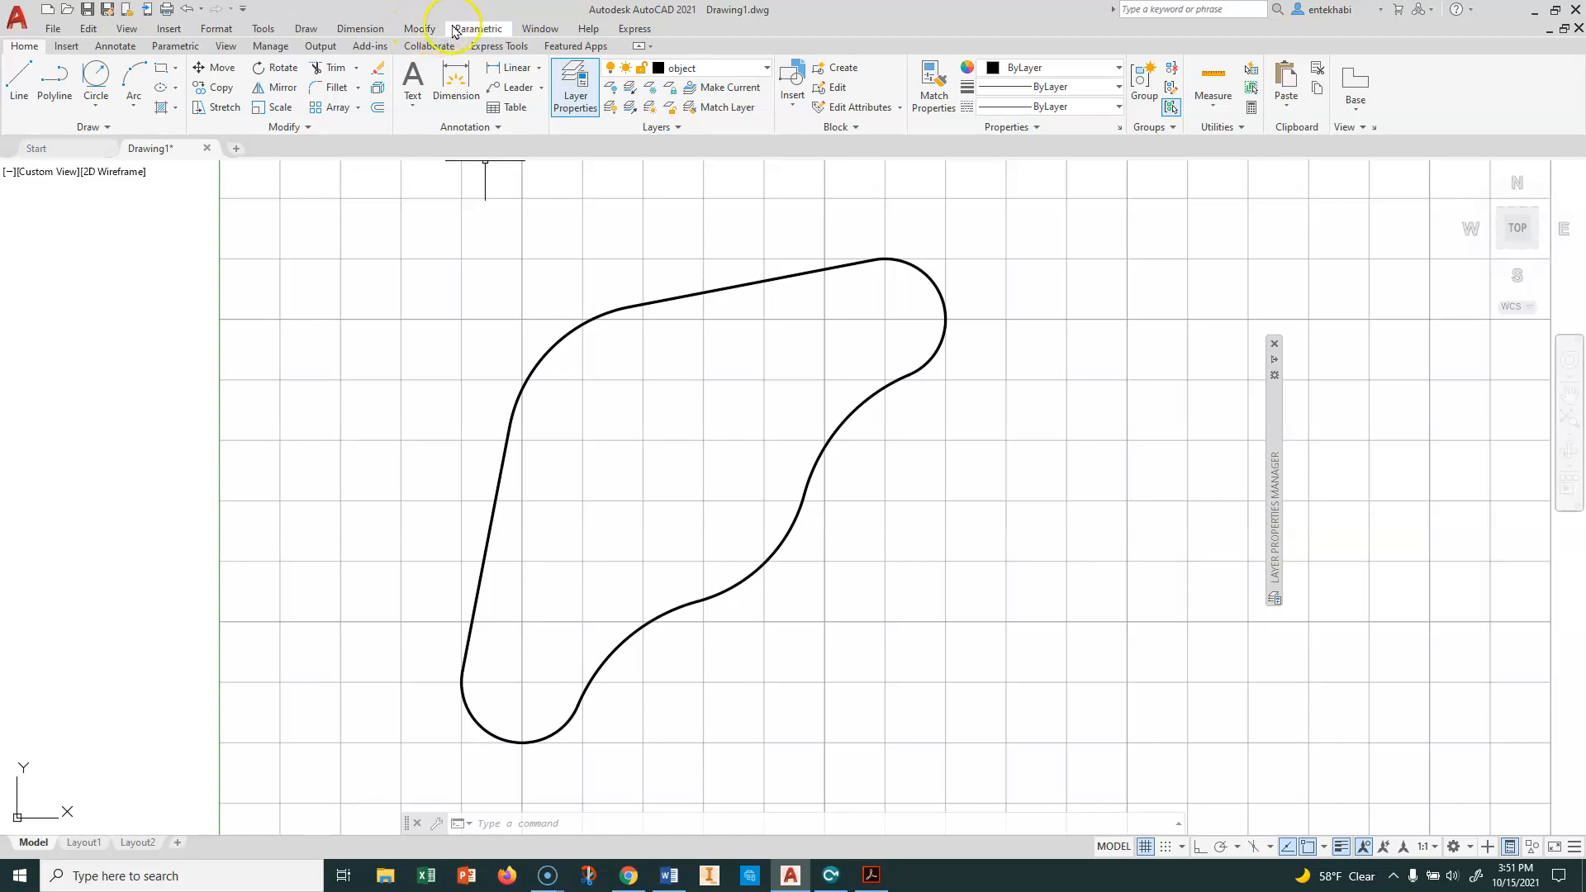
{"action": "left_click", "coordinate": [315, 30]}
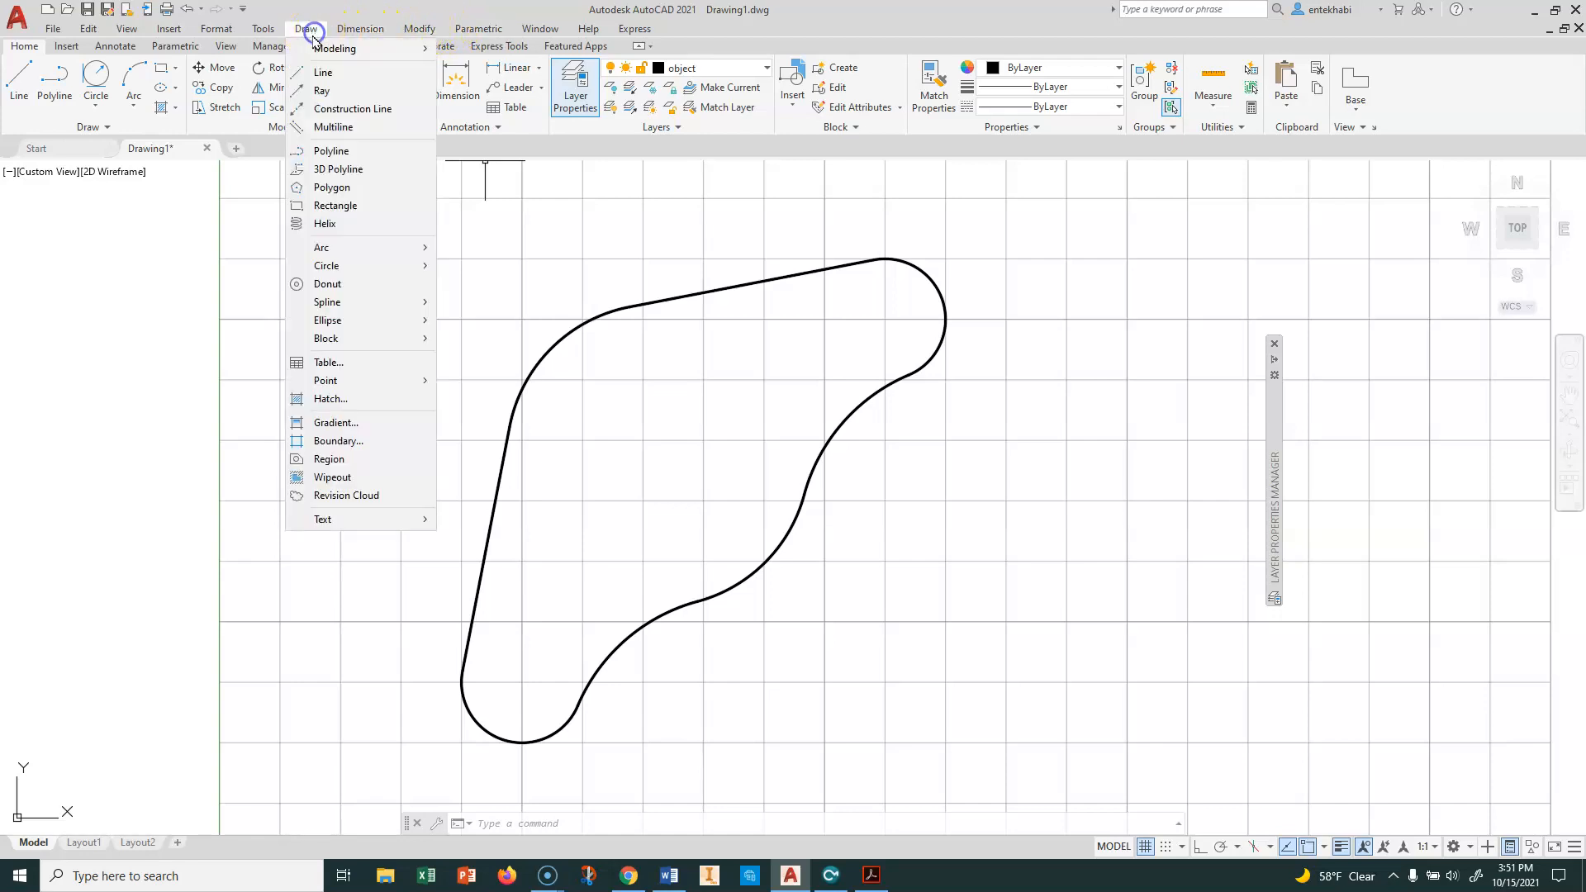
{"action": "left_click", "coordinate": [352, 188]}
{"action": "left_click", "coordinate": [749, 826]}
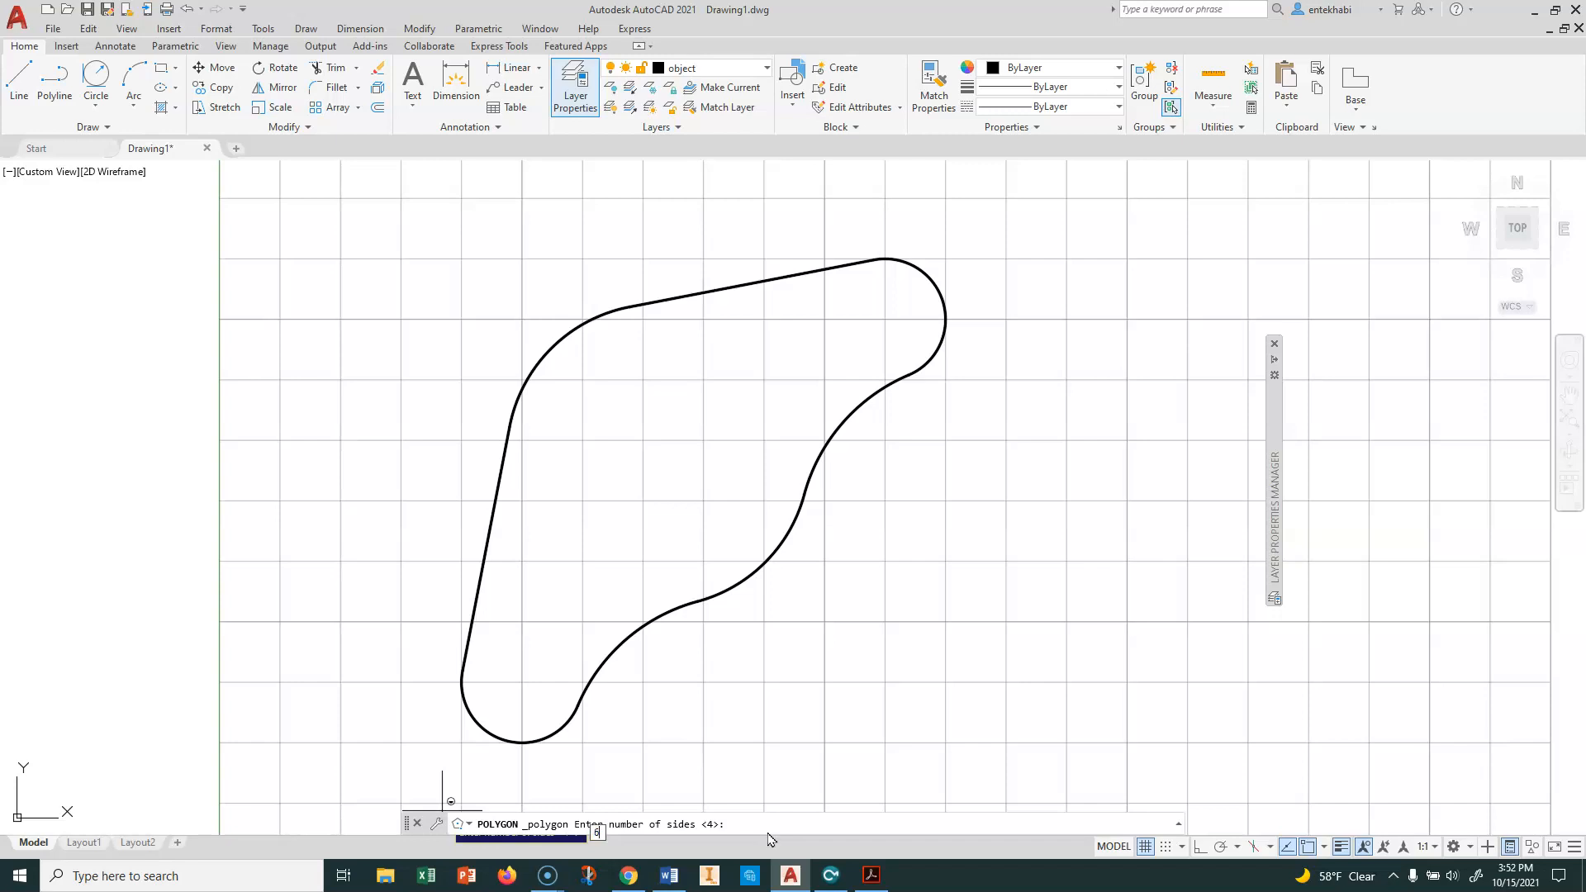
{"action": "type", "text": "6"}
{"action": "key", "text": "Return"}
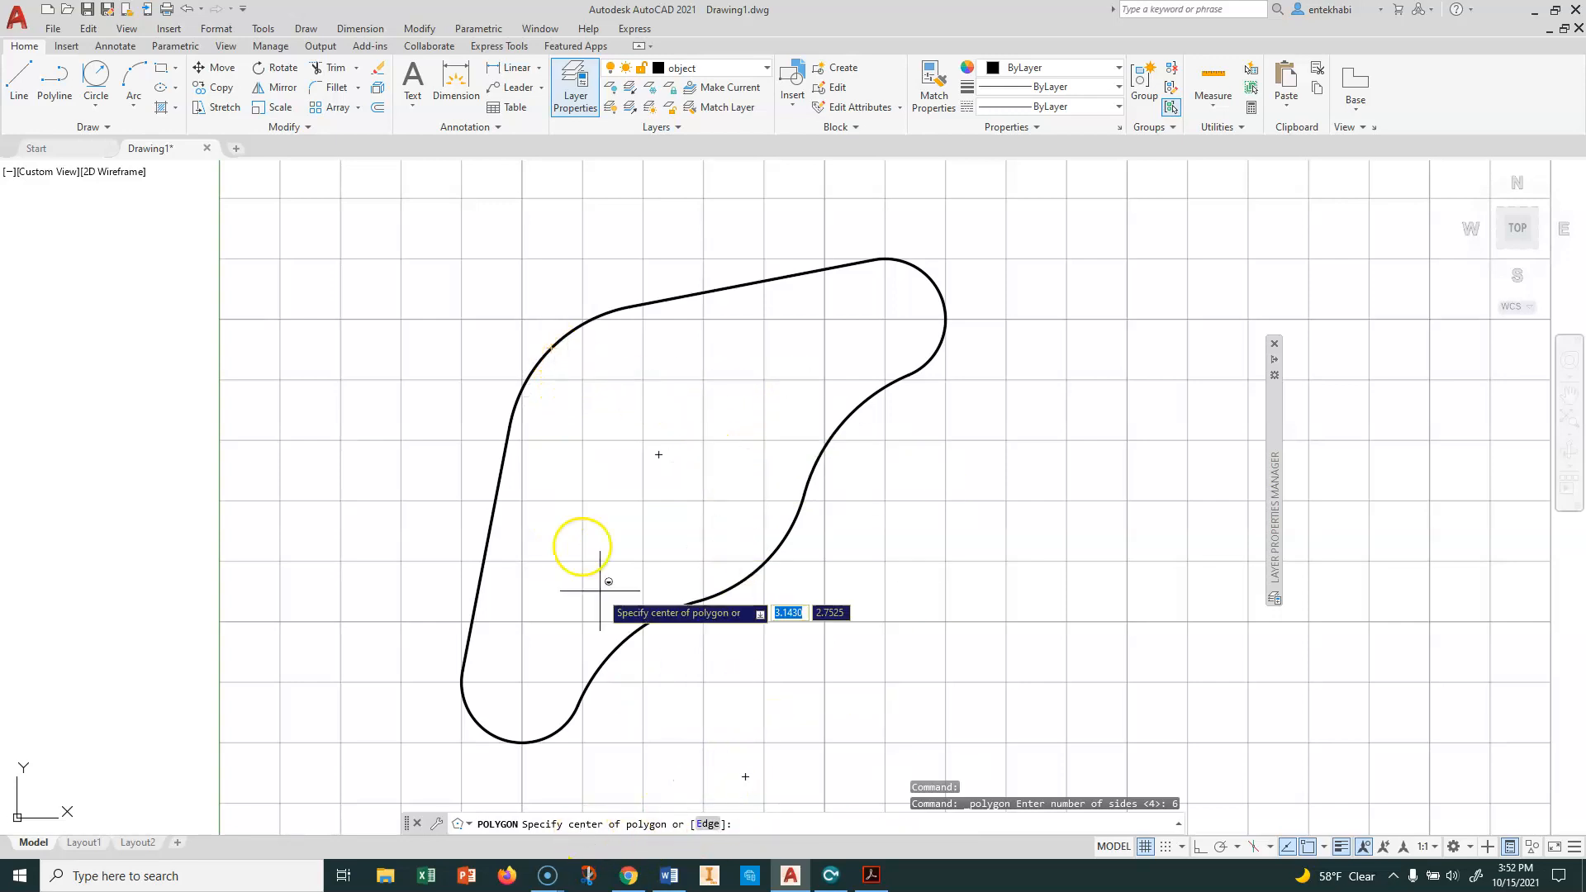
{"action": "left_click", "coordinate": [663, 453]}
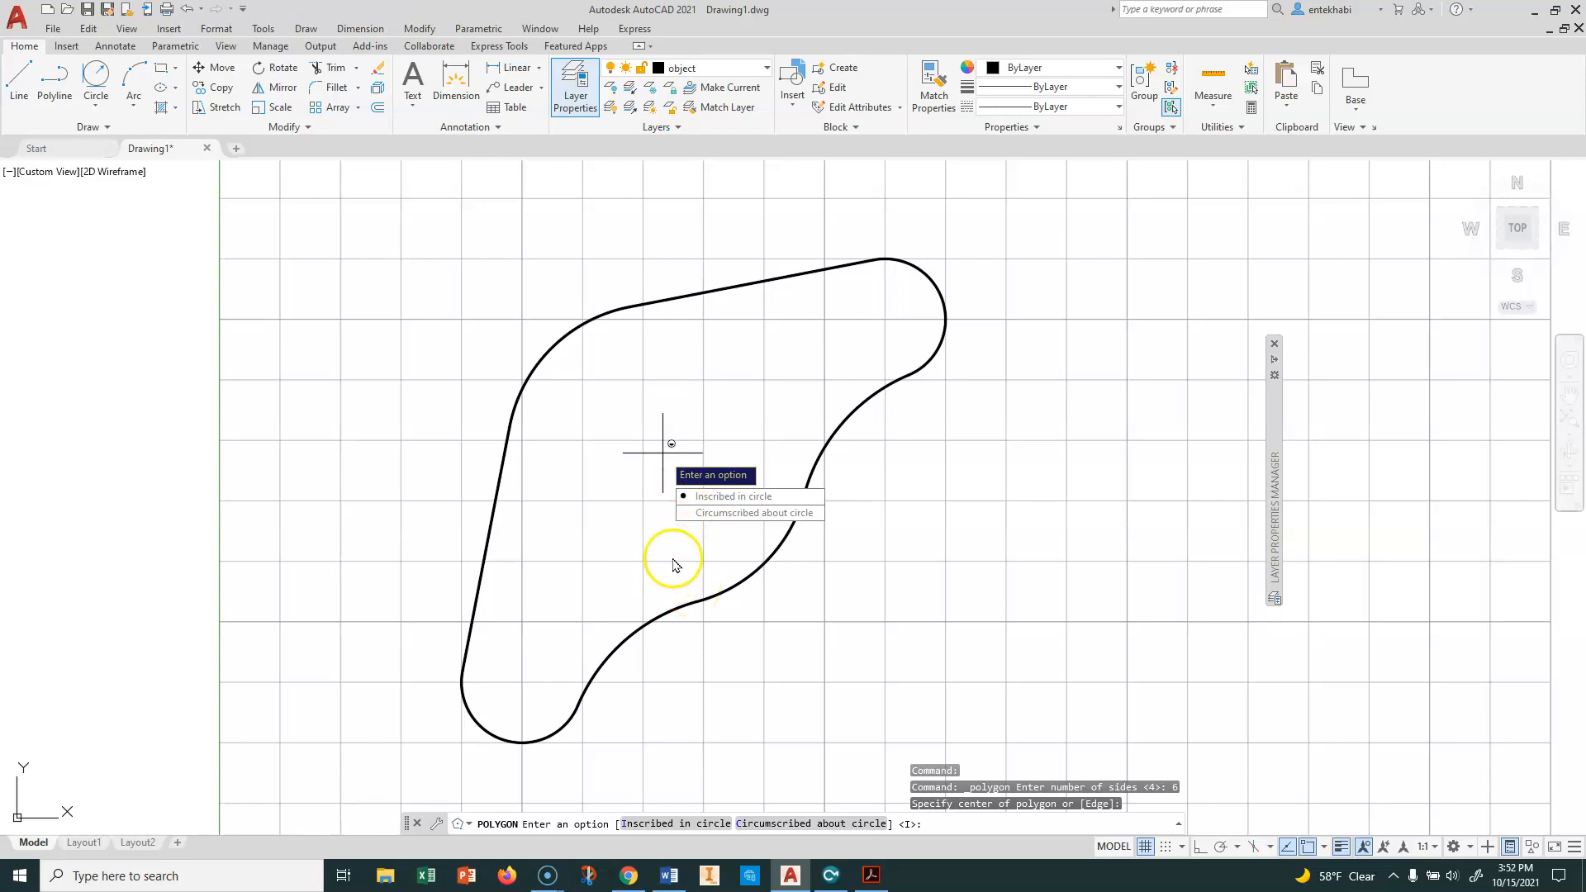
{"action": "left_click", "coordinate": [696, 514]}
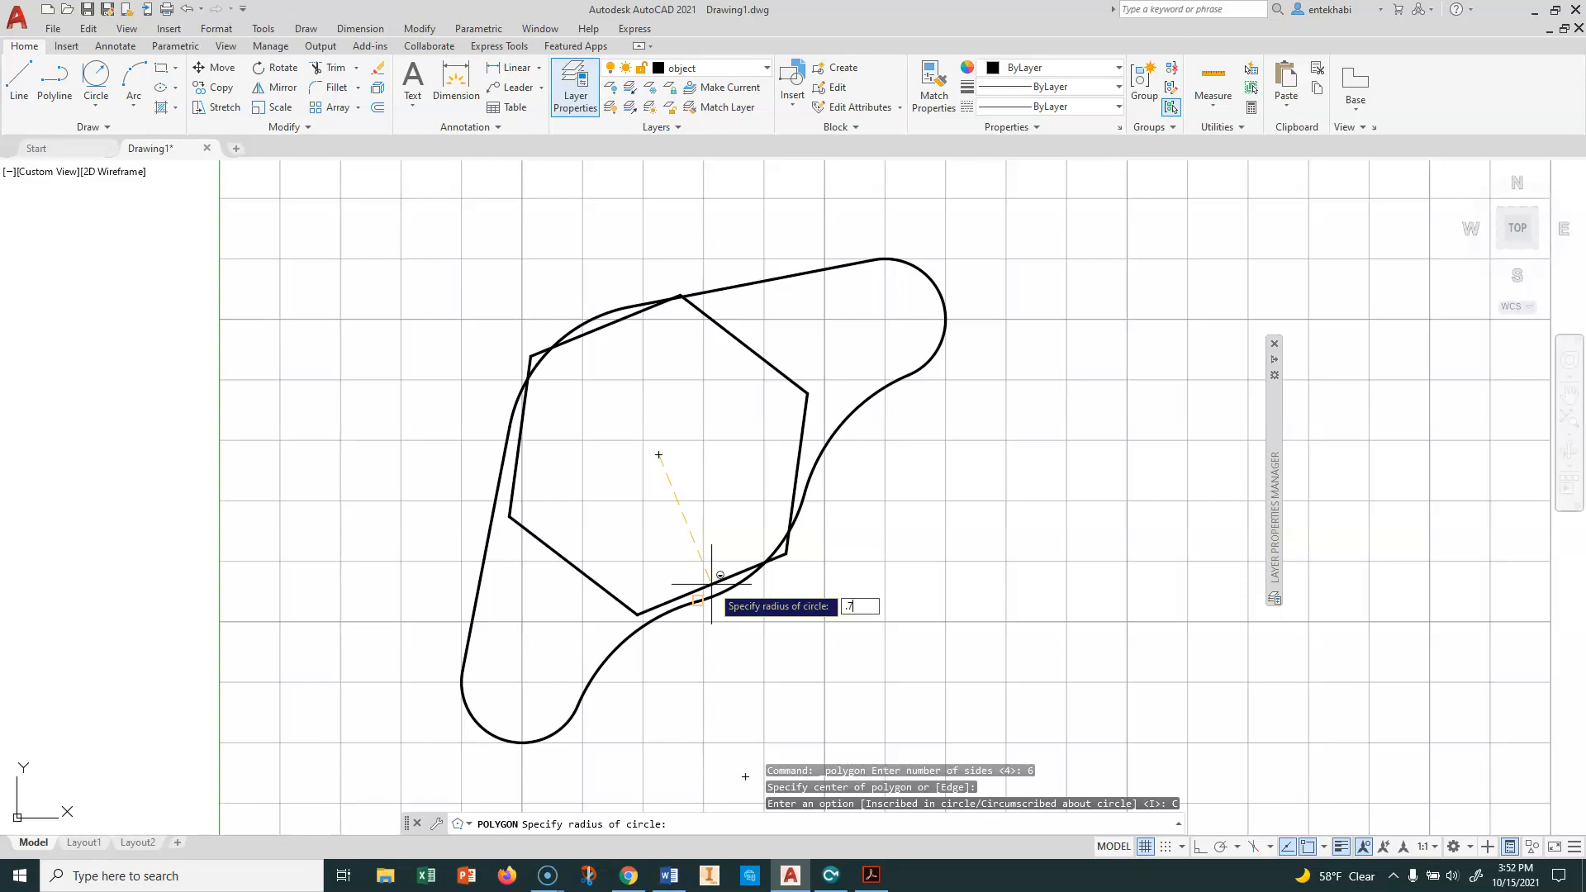
{"action": "key", "text": "Return"}
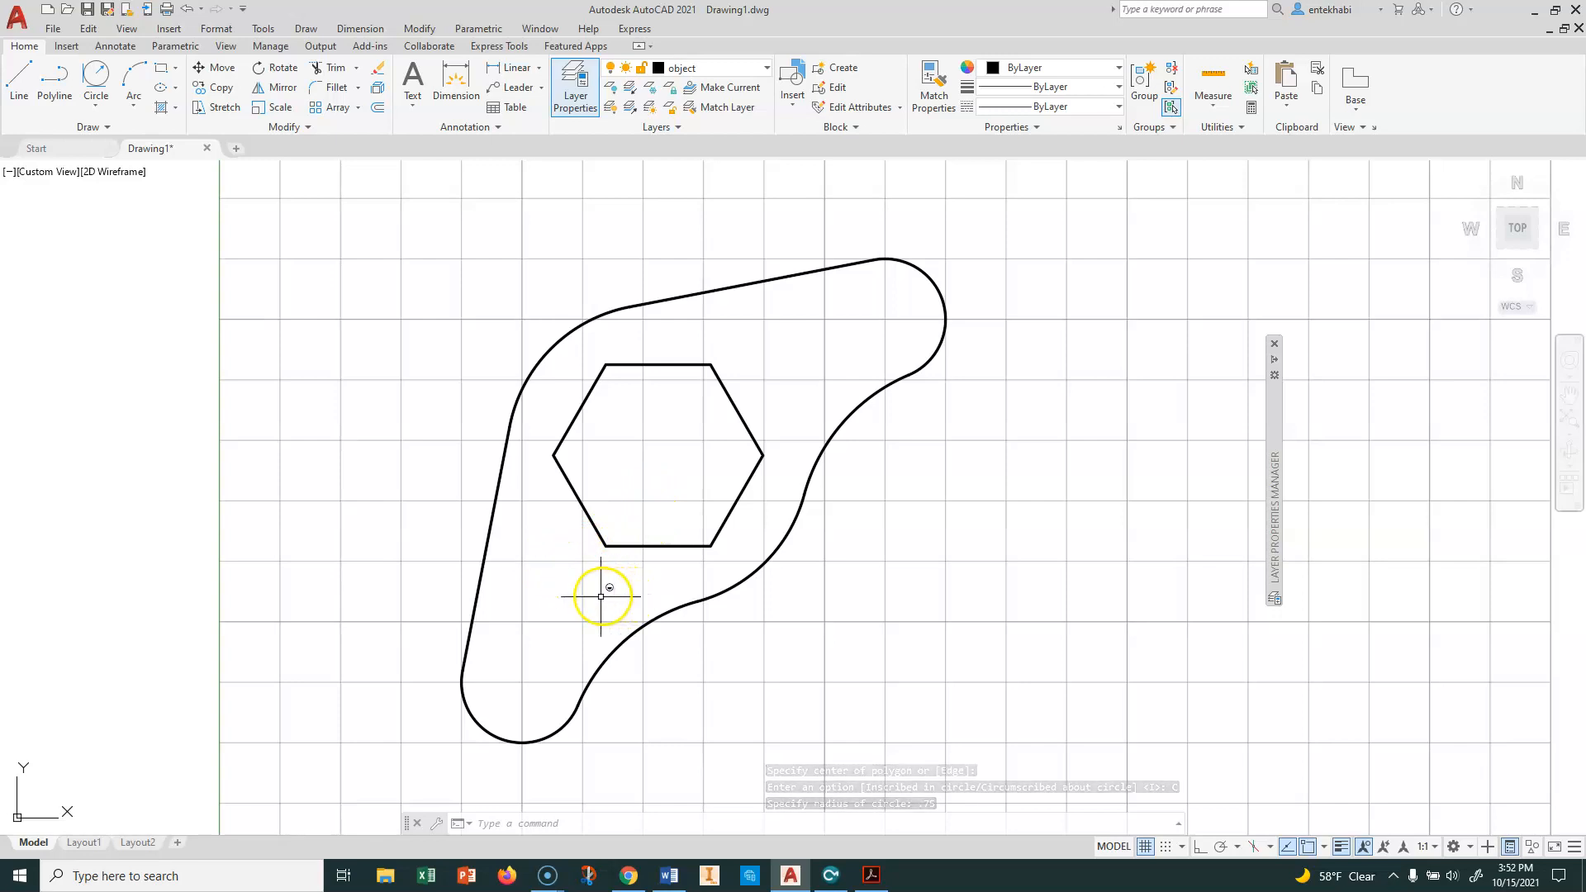
- Consult the Lesson 8 Geometry Construction figure in Acrobat and return to the AutoCAD drawing
{"action": "left_click", "coordinate": [870, 878]}
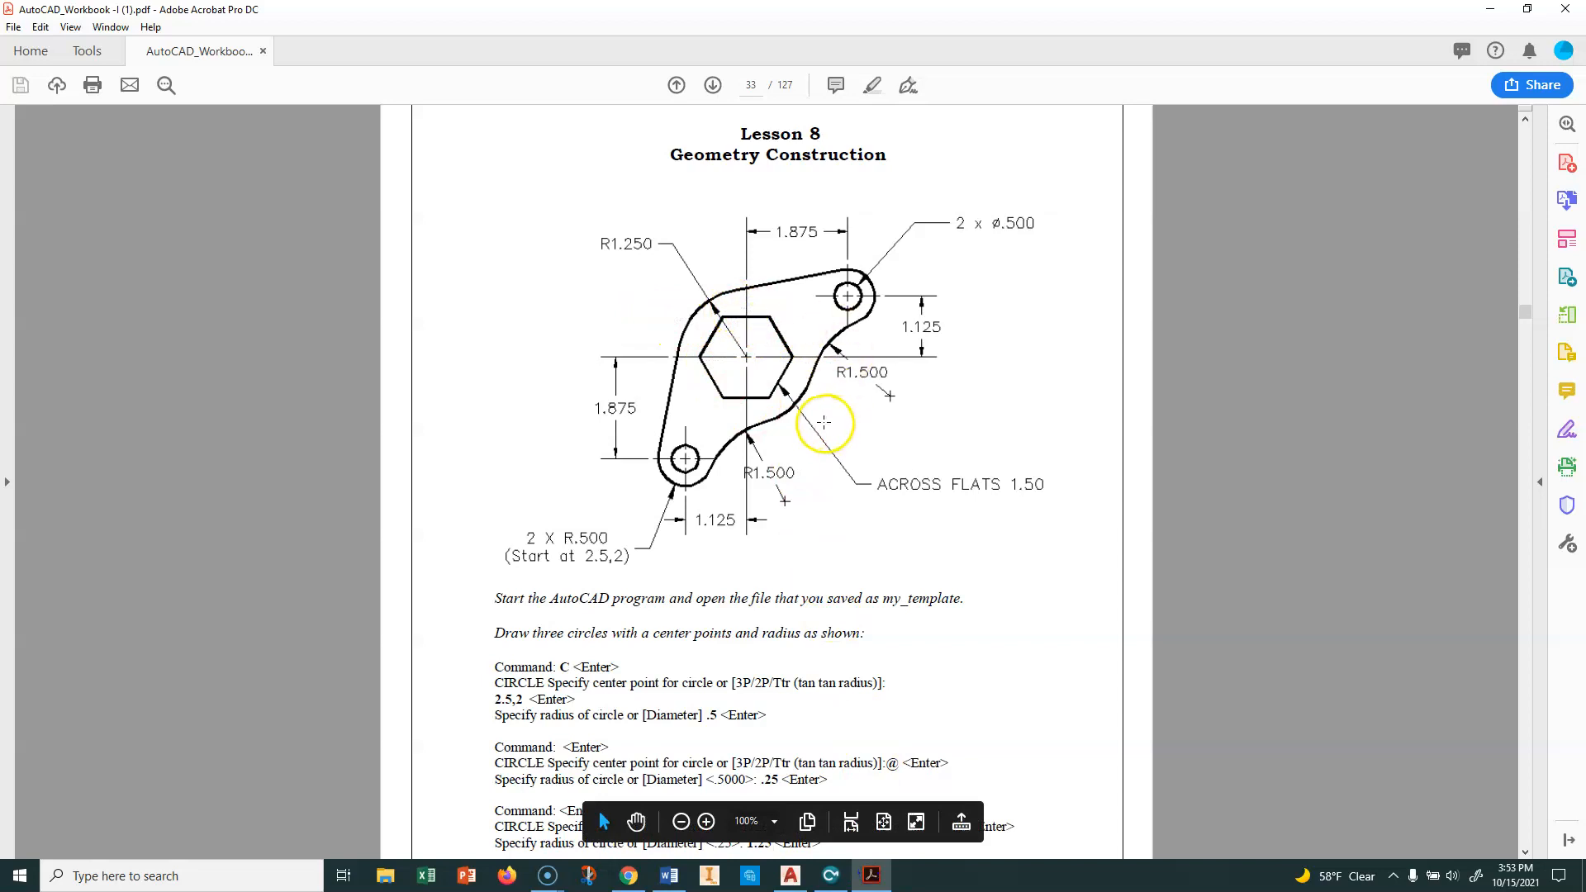
{"action": "left_click", "coordinate": [1489, 15]}
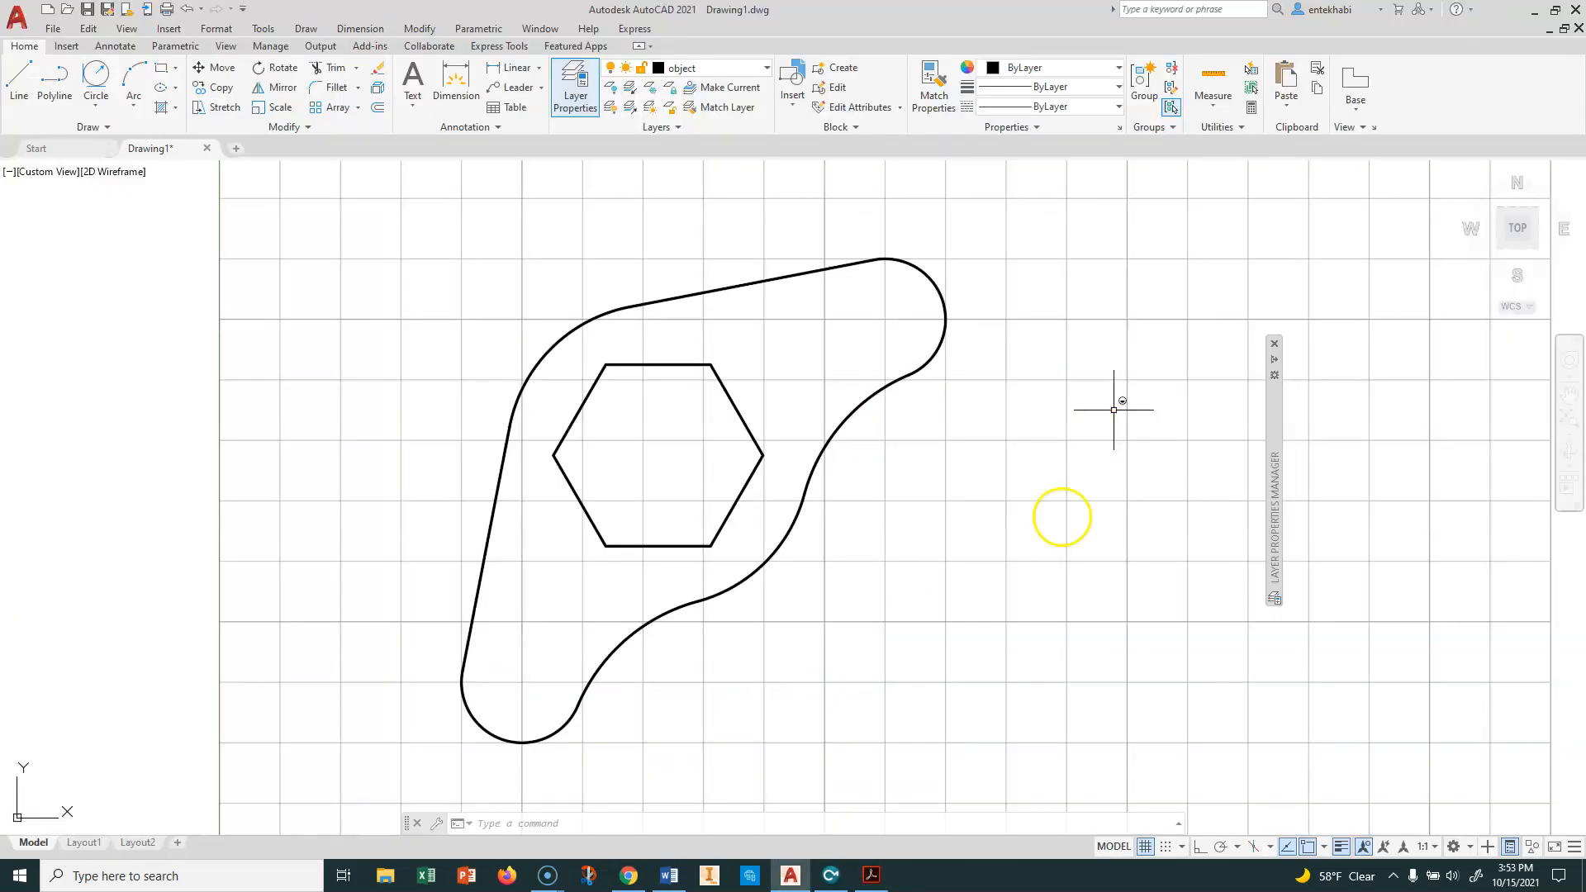